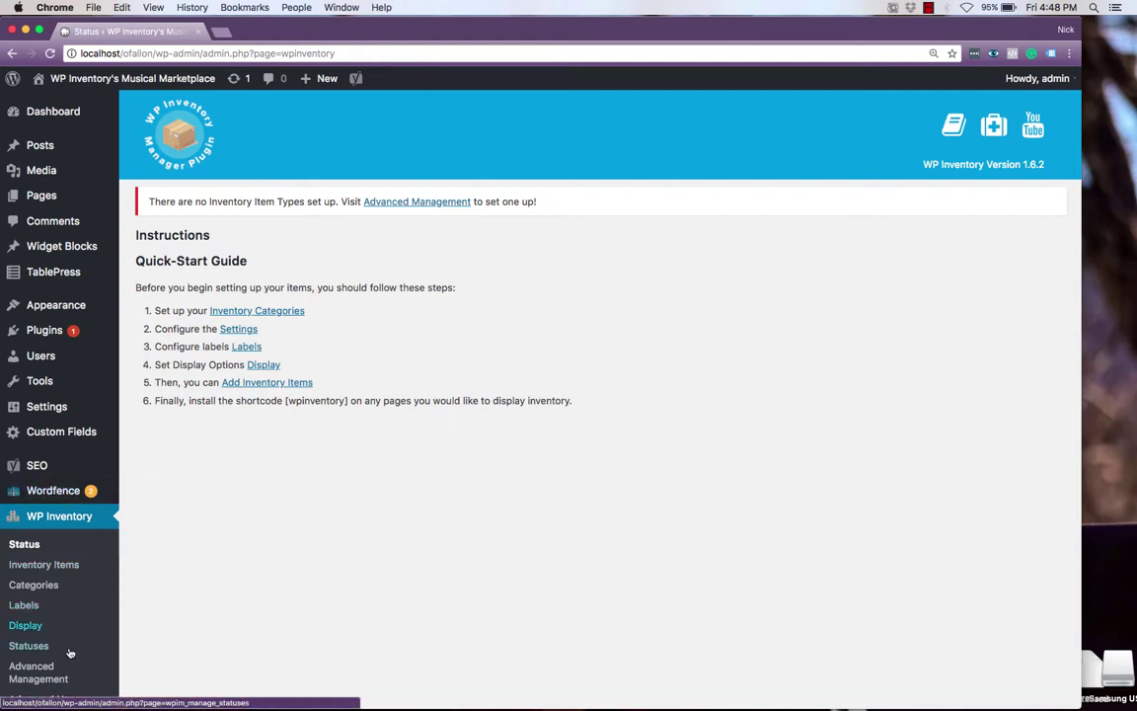
In Advanced Management, create a 'Guitars' item type without assigning existing items to it.
{"action": "left_click", "coordinate": [35, 681]}
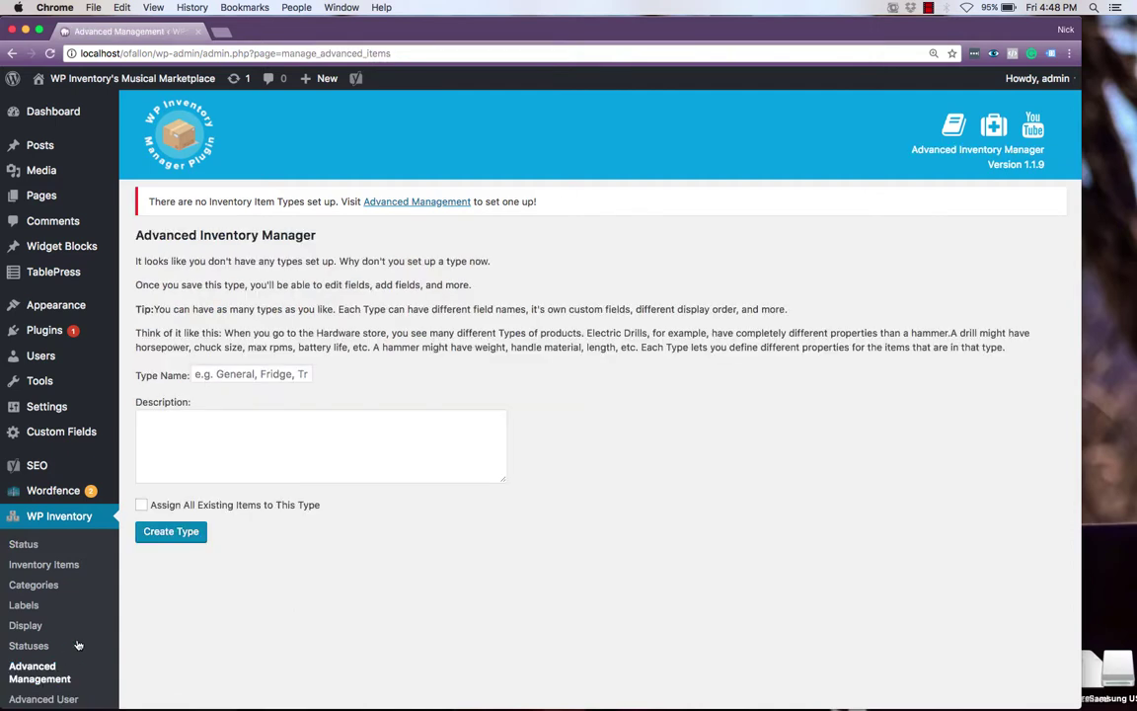
{"action": "left_click", "coordinate": [238, 377]}
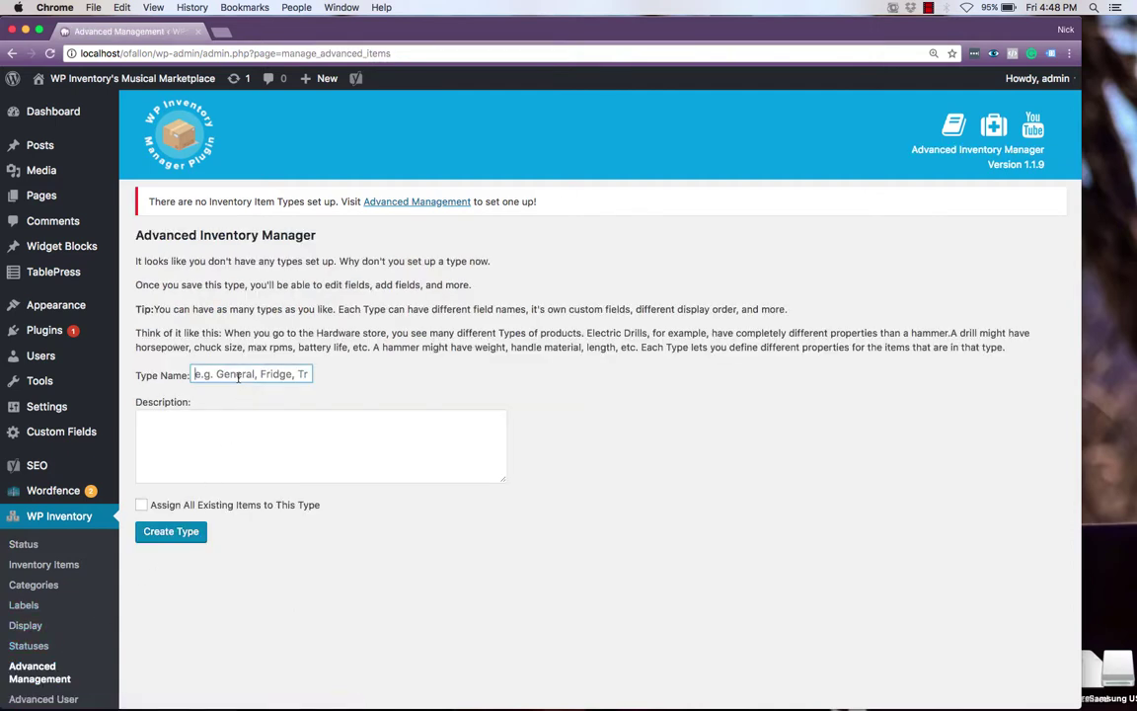
{"action": "type", "text": "Guitars"}
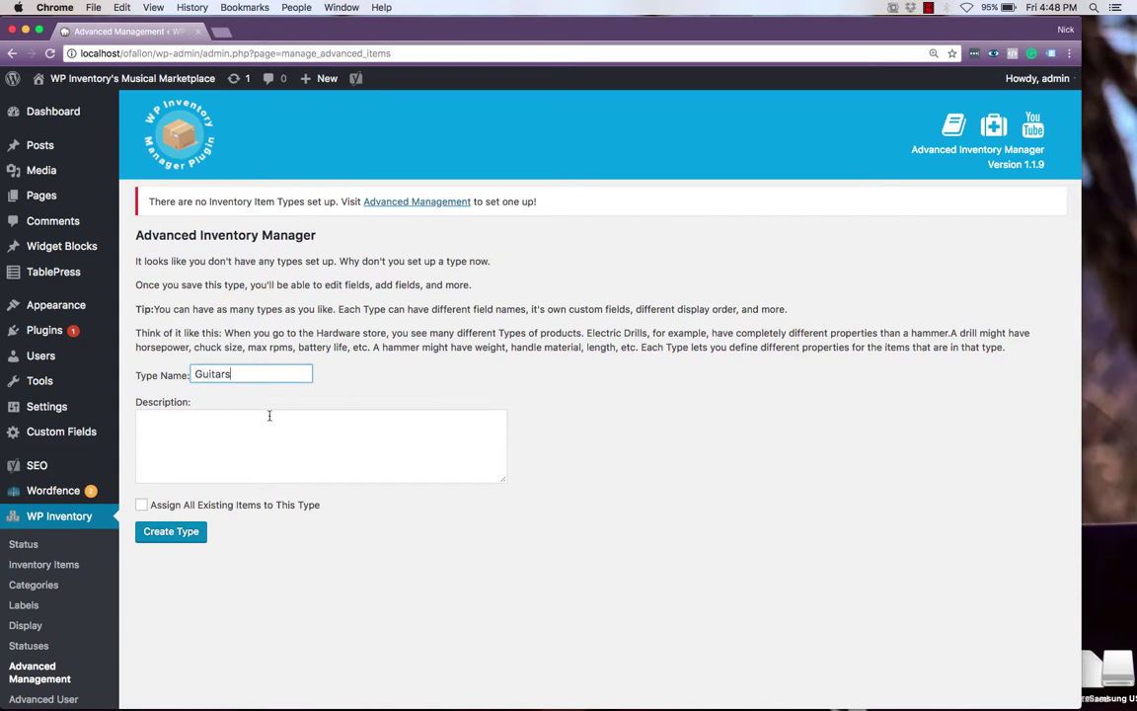
{"action": "left_click", "coordinate": [341, 415]}
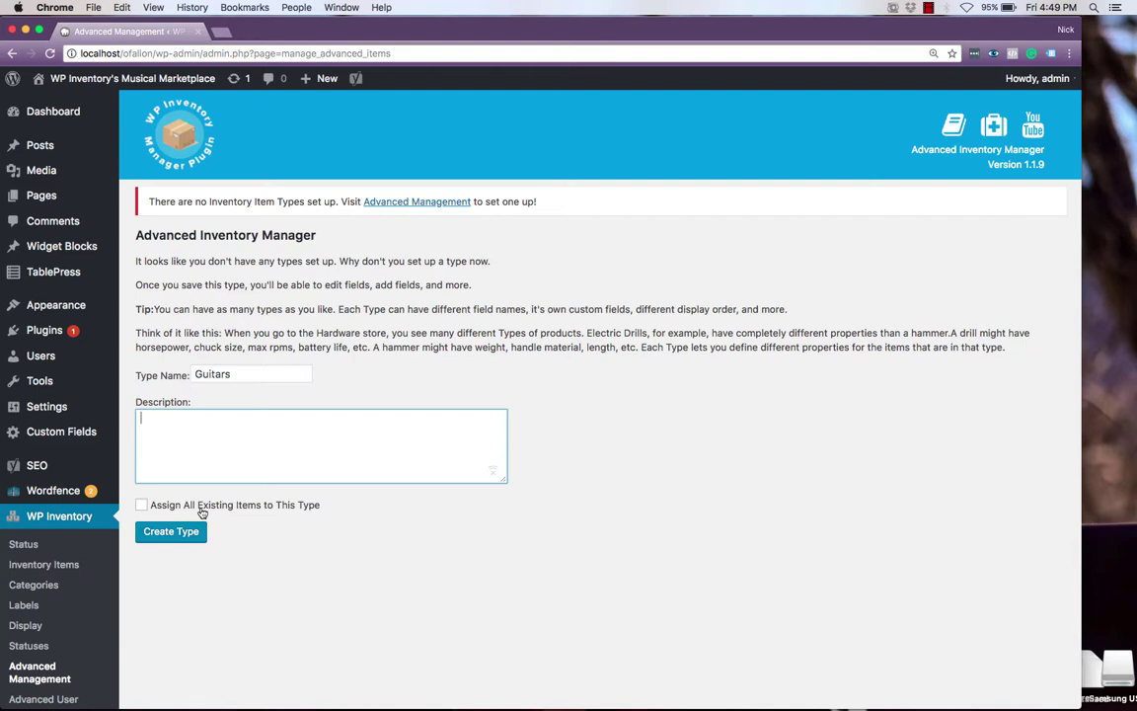
{"action": "left_click", "coordinate": [186, 540]}
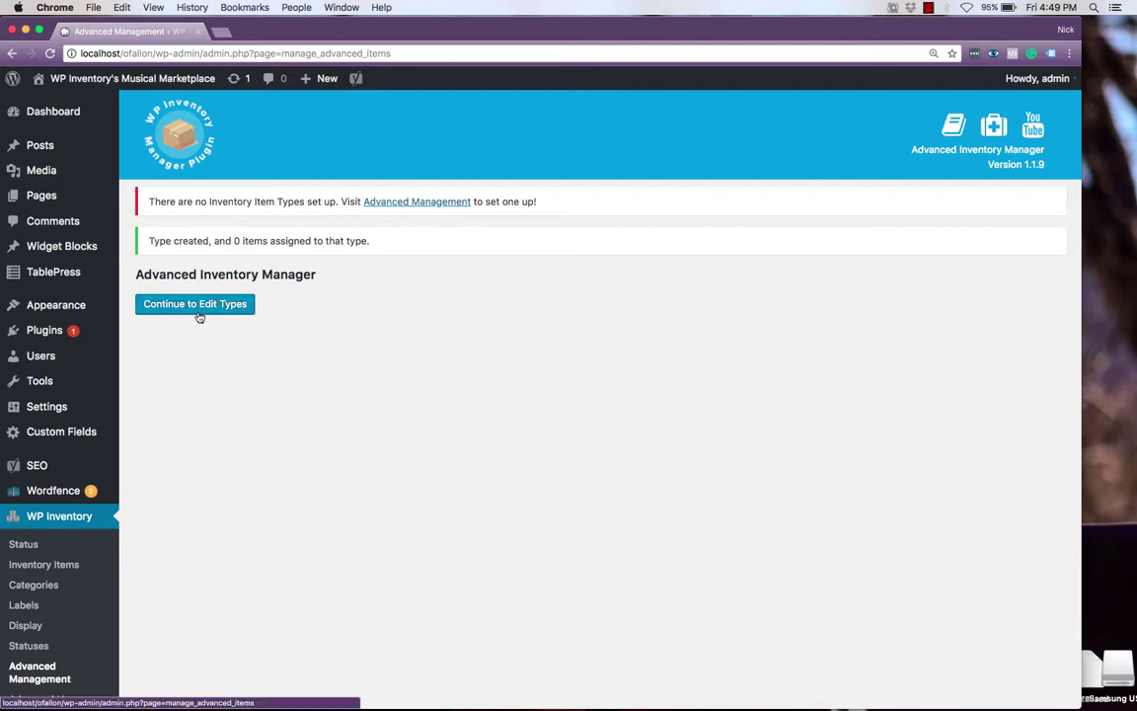
Open the Guitars type's fields and relabel Farm as 'Manufacturer' and FOB as 'SKU'.
{"action": "left_click", "coordinate": [201, 314]}
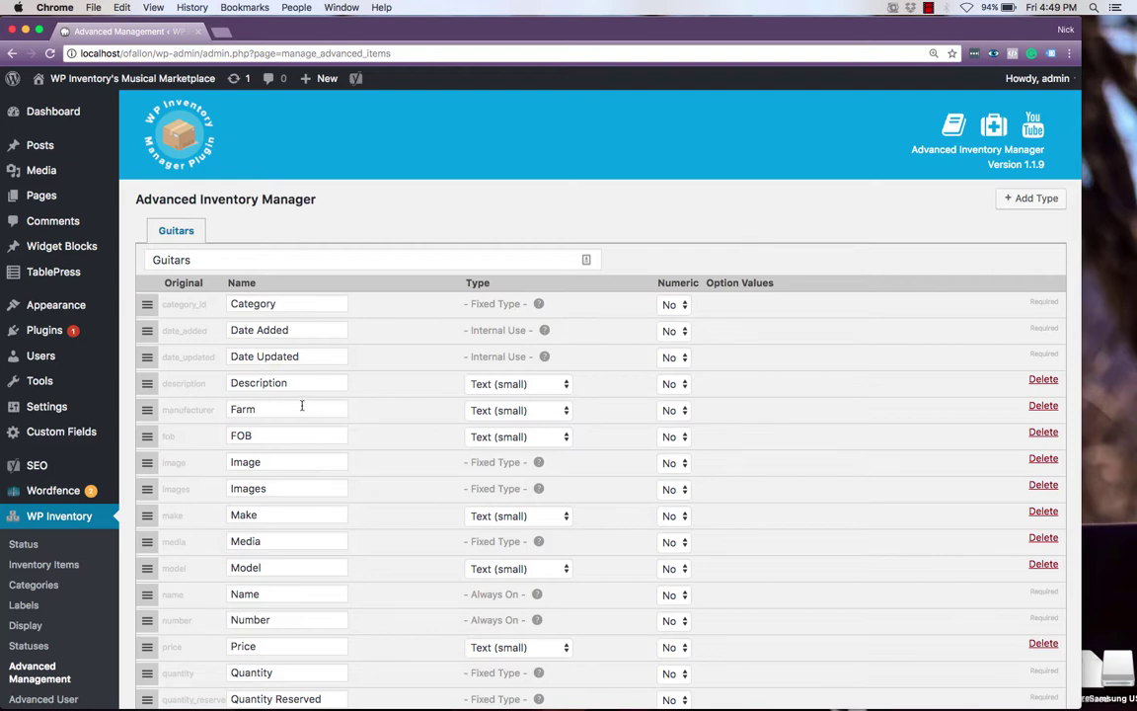
{"action": "double_click", "coordinate": [302, 406]}
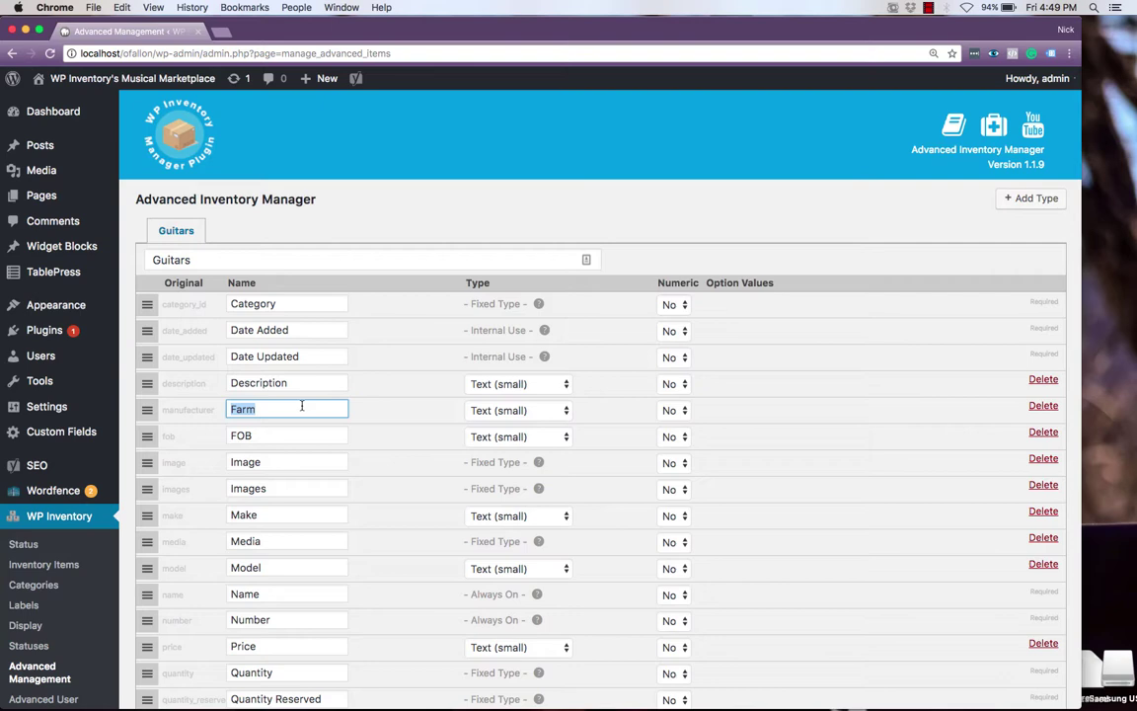
{"action": "type", "text": "Manufacturer"}
{"action": "double_click", "coordinate": [267, 438]}
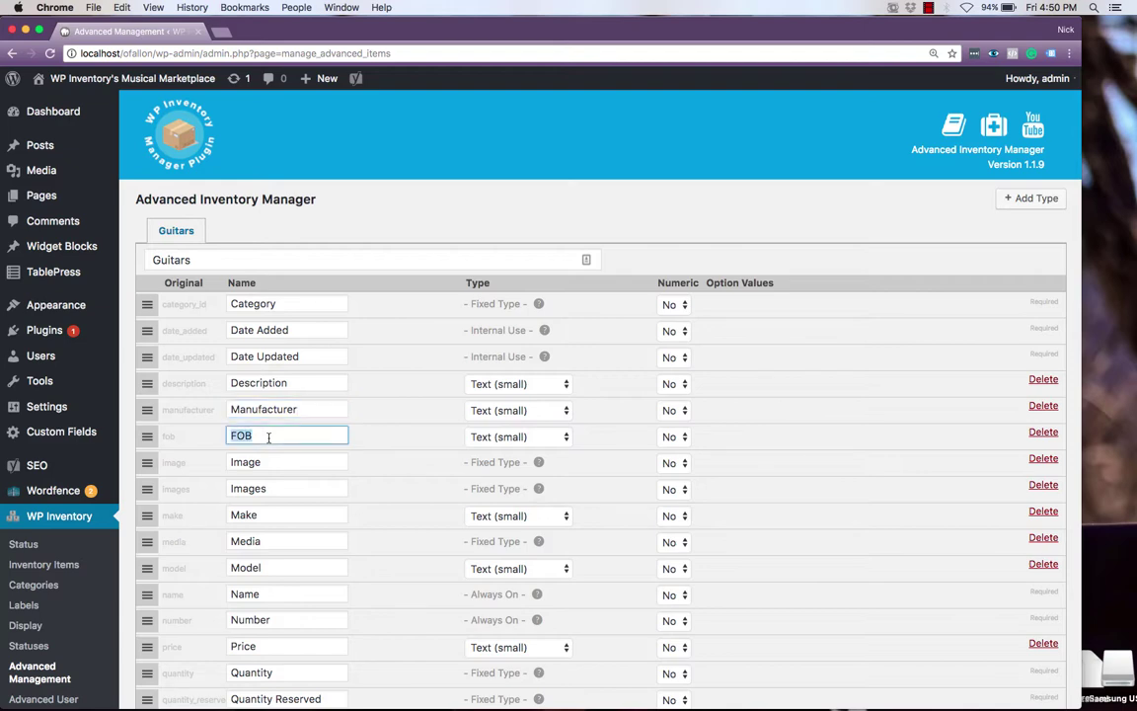
{"action": "type", "text": "SKU"}
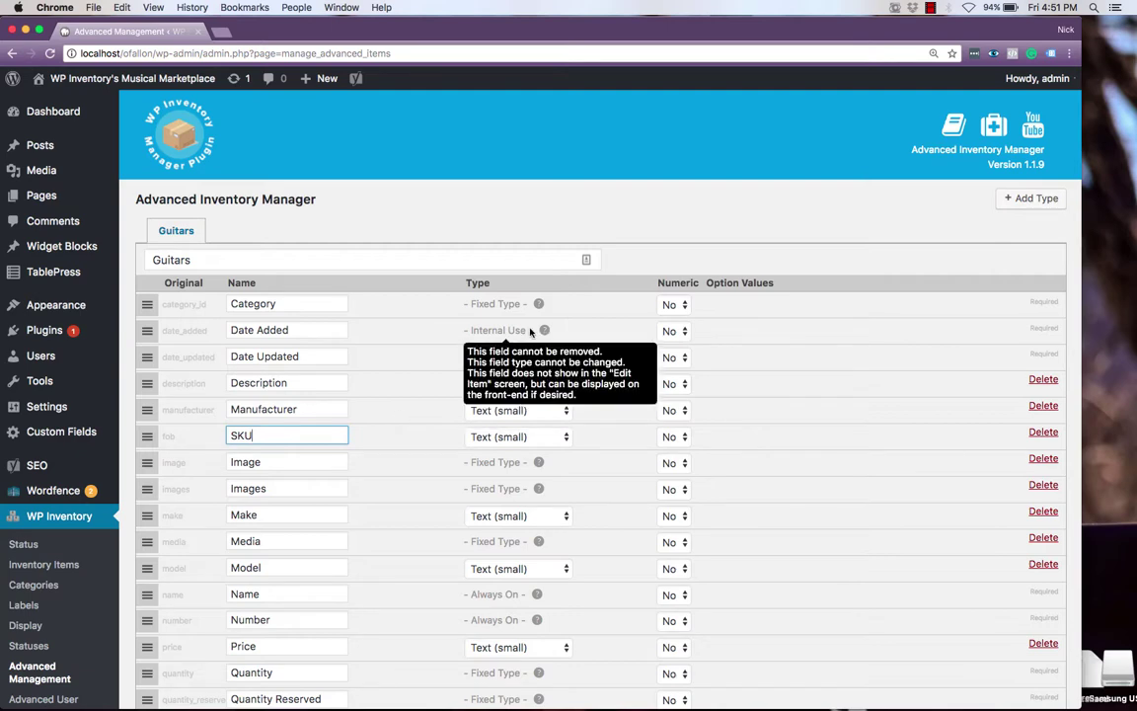
{"action": "scroll", "coordinate": [583, 303], "scroll_direction": "down", "scroll_amount": 5}
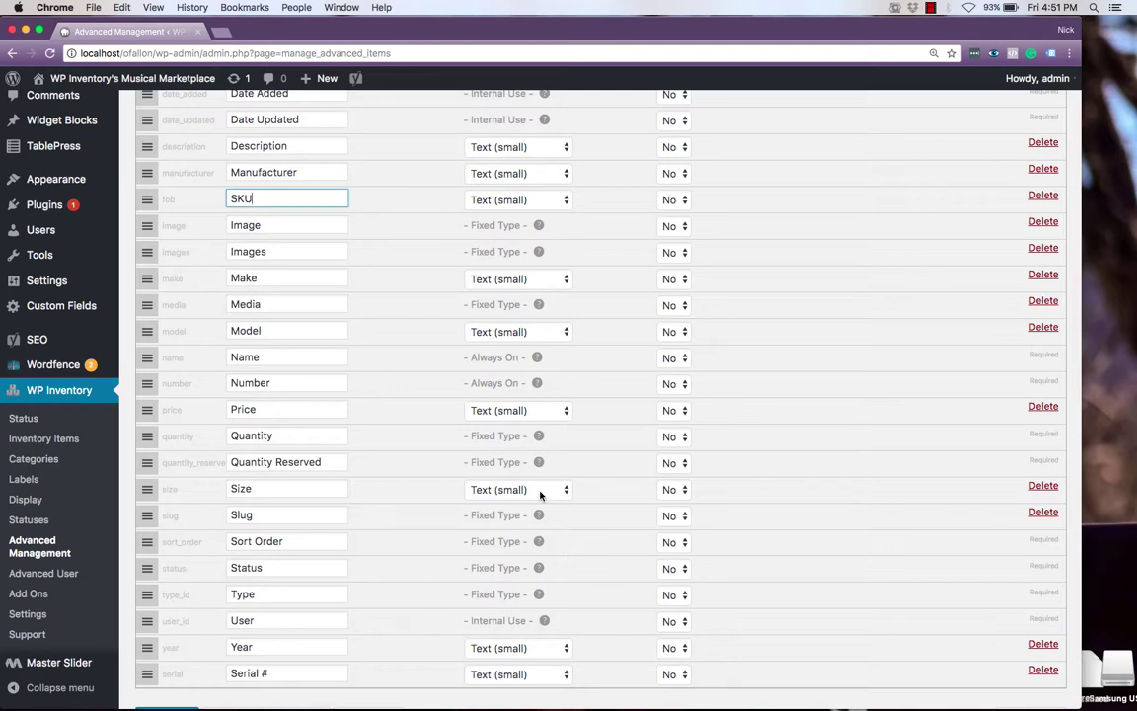
Set the Size field type to Radio with options Small, Standard and Large.
{"action": "left_click", "coordinate": [540, 493]}
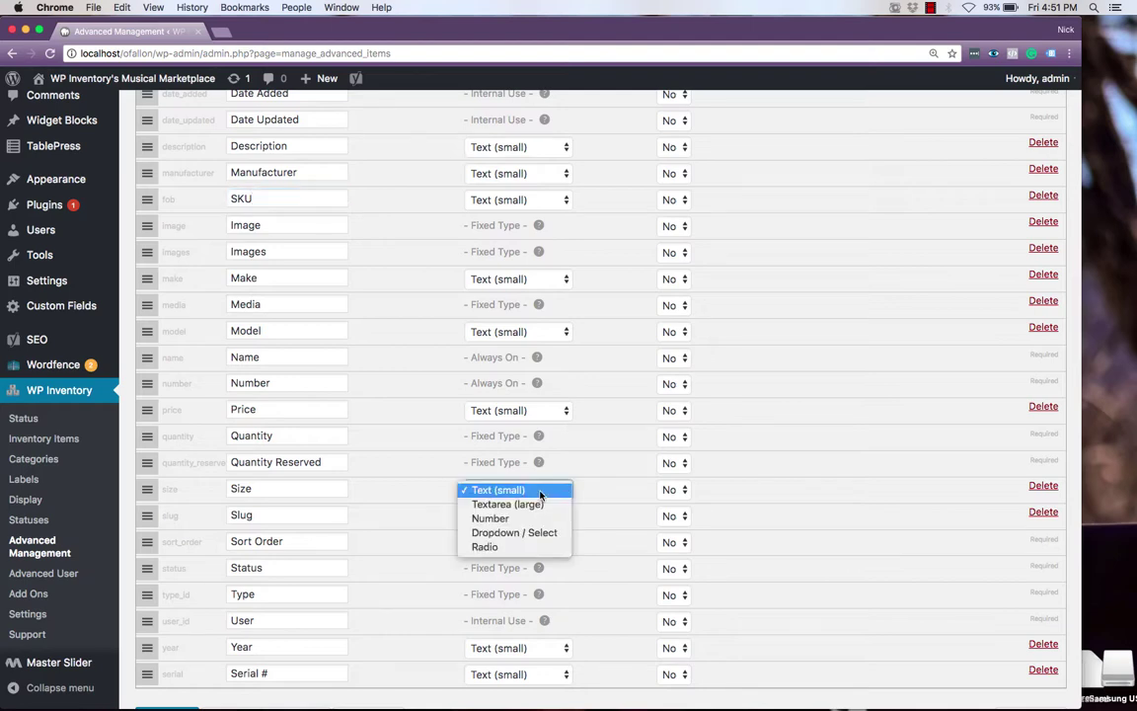
{"action": "left_click", "coordinate": [536, 546]}
{"action": "left_click", "coordinate": [755, 485]}
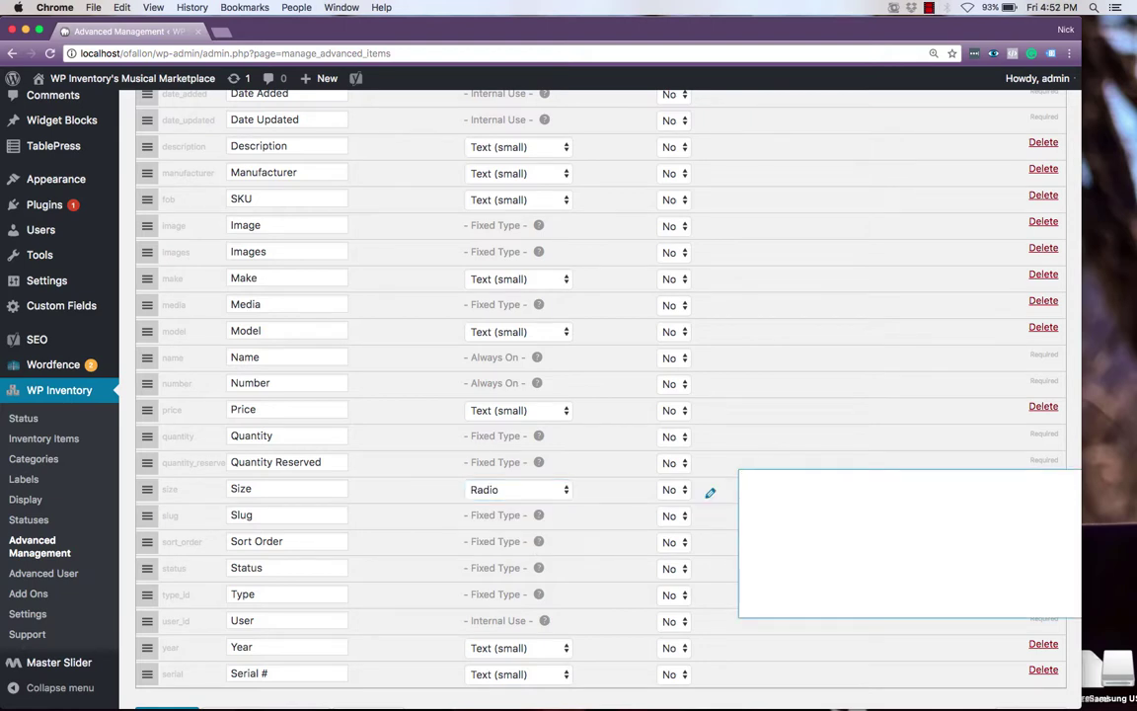
{"action": "type", "text": "Small"}
{"action": "key", "text": "Return"}
{"action": "type", "text": "Sta"}
{"action": "type", "text": "nda"}
{"action": "type", "text": "rd "}
{"action": "type", "text": "L"}
{"action": "type", "text": "arge"}
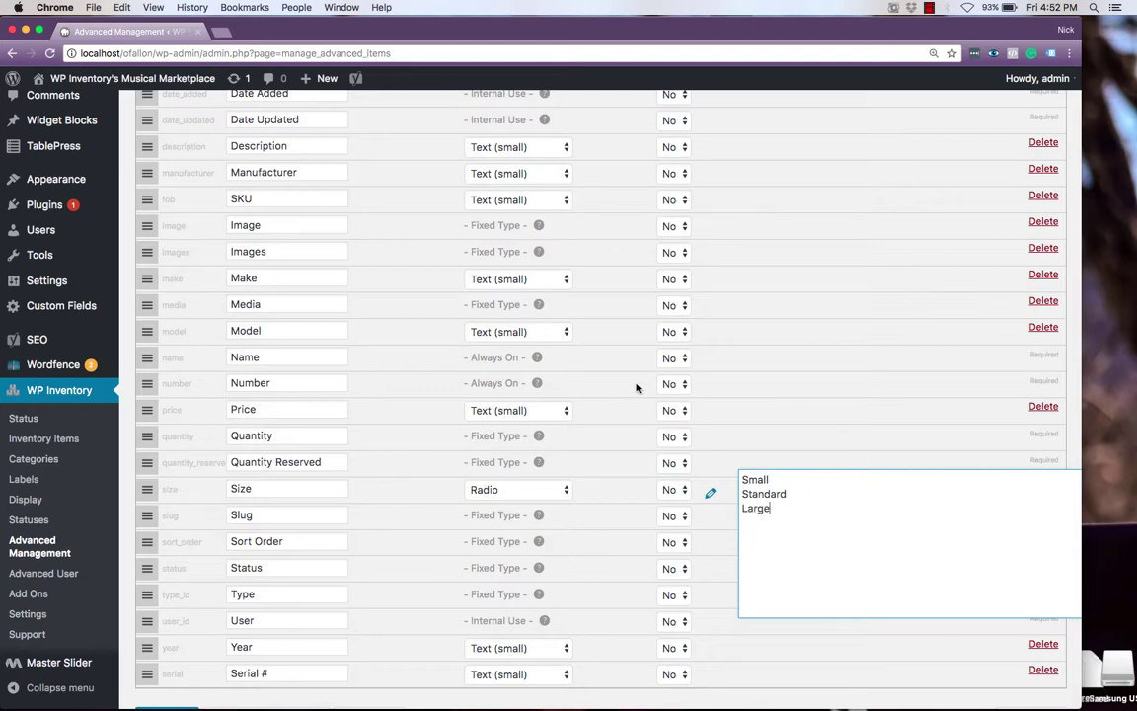
{"action": "scroll", "coordinate": [636, 387], "scroll_direction": "down", "scroll_amount": 2}
{"action": "scroll", "coordinate": [636, 387], "scroll_direction": "down", "scroll_amount": 1}
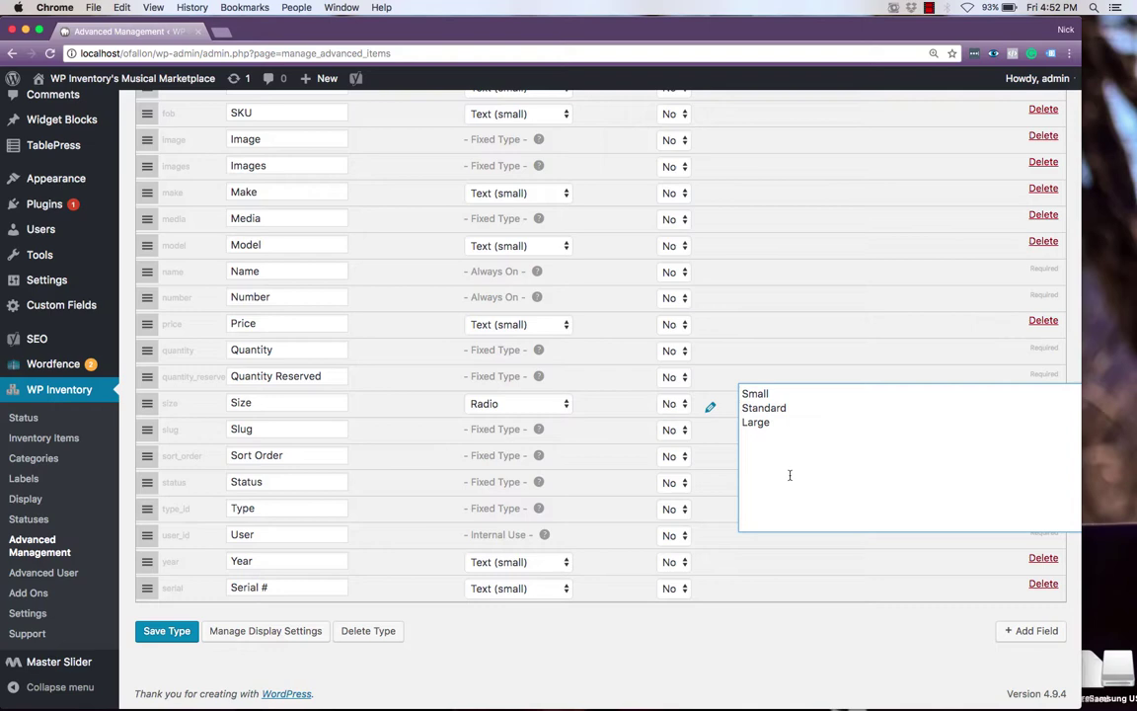
Add a 'Strings' Dropdown / Select field with Six, Seven and Twelve, then save the Guitars type.
{"action": "left_click", "coordinate": [1024, 637]}
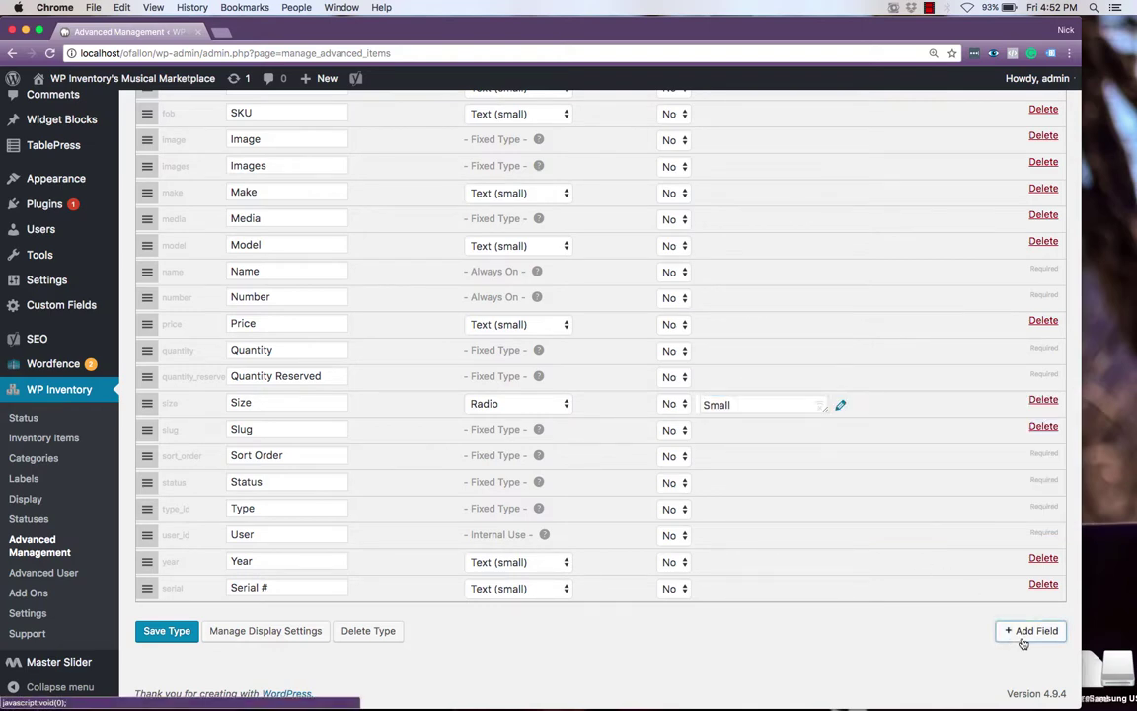
{"action": "scroll", "coordinate": [671, 493], "scroll_direction": "down", "scroll_amount": 1}
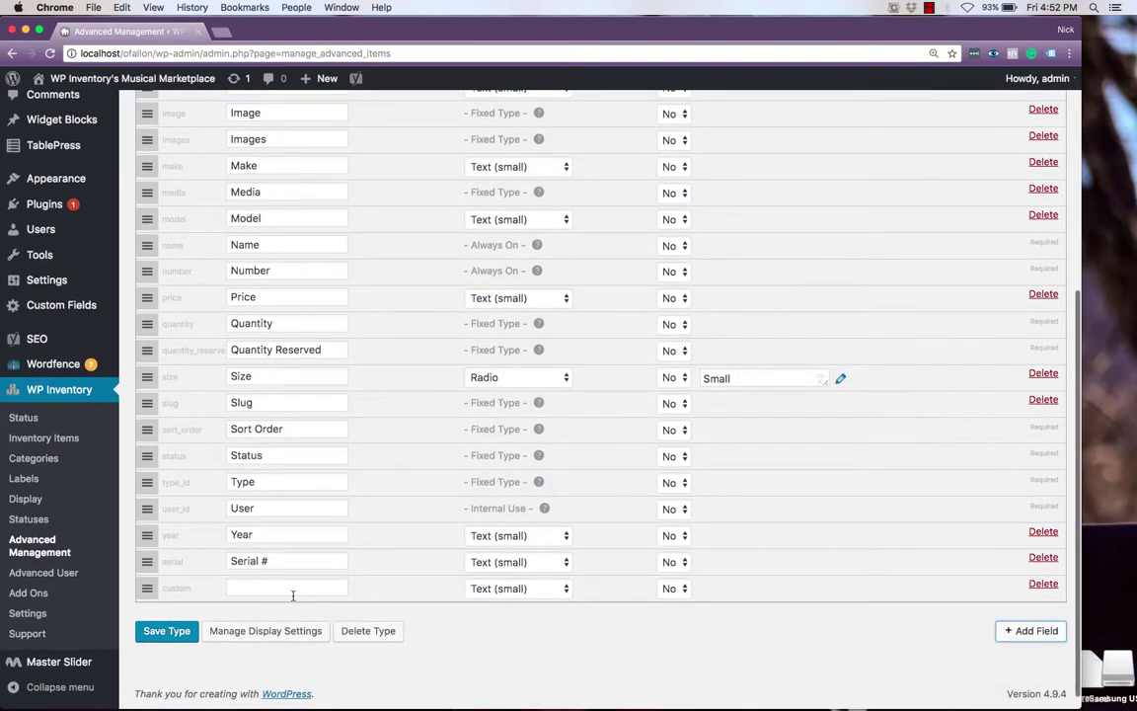
{"action": "left_click", "coordinate": [290, 590]}
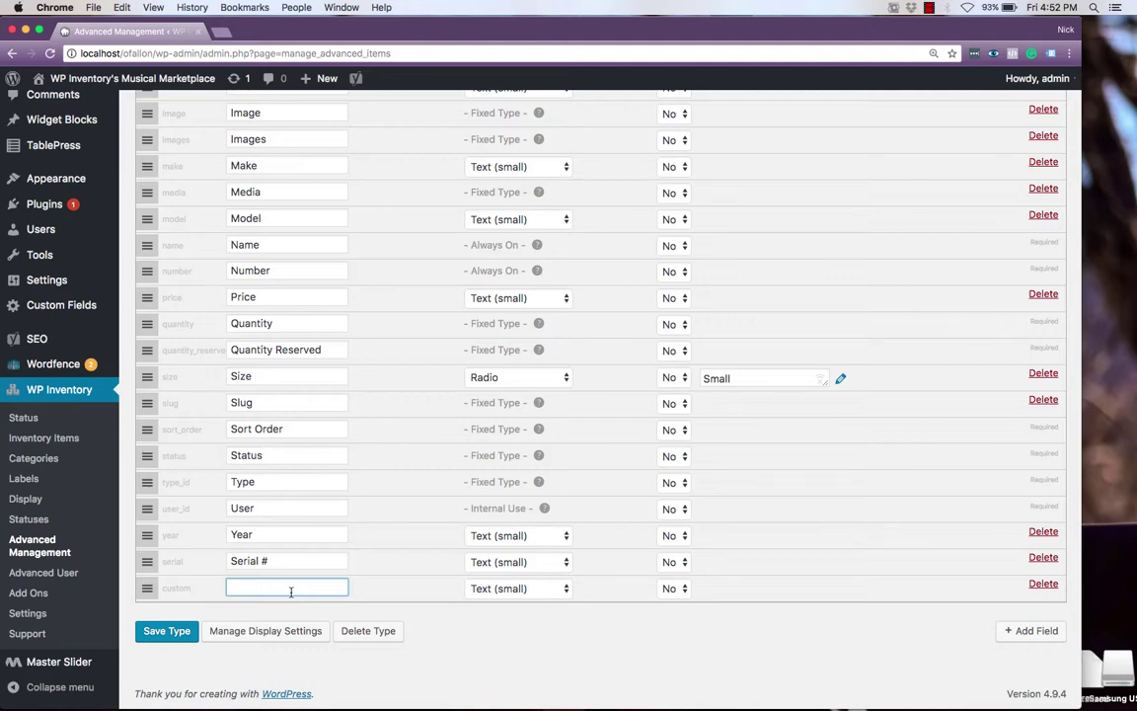
{"action": "type", "text": "Strings"}
{"action": "left_click", "coordinate": [535, 590]}
{"action": "left_click", "coordinate": [544, 632]}
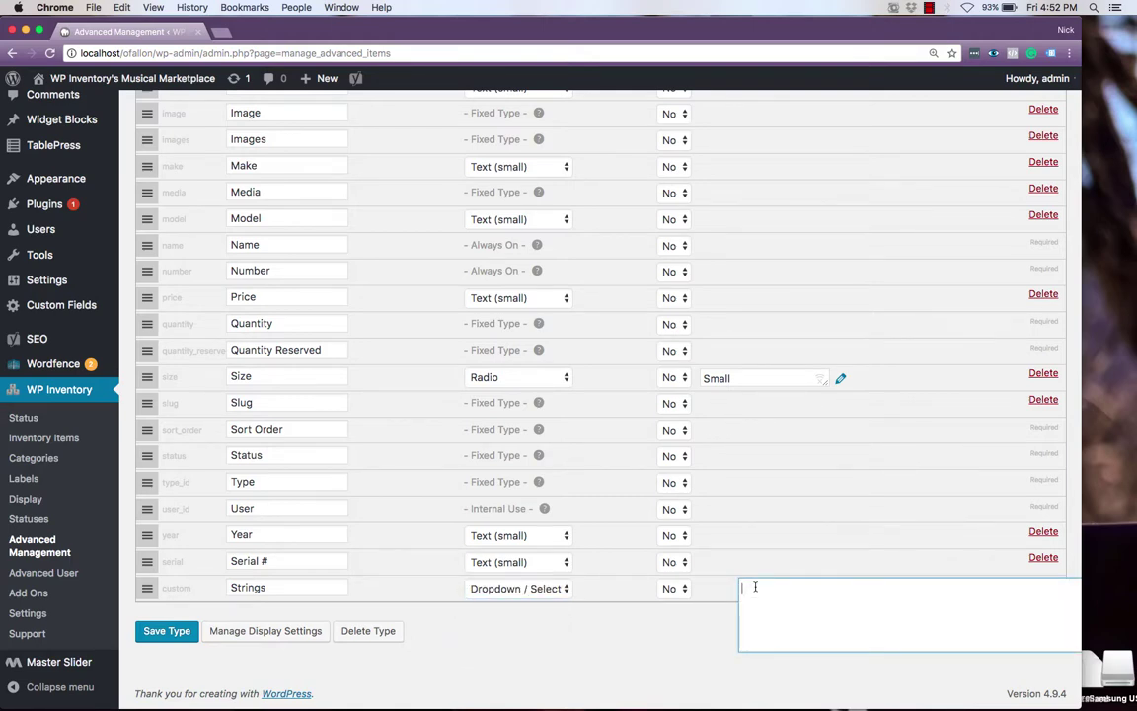
{"action": "type", "text": "Six"}
{"action": "key", "text": "Return"}
{"action": "type", "text": "Seve"}
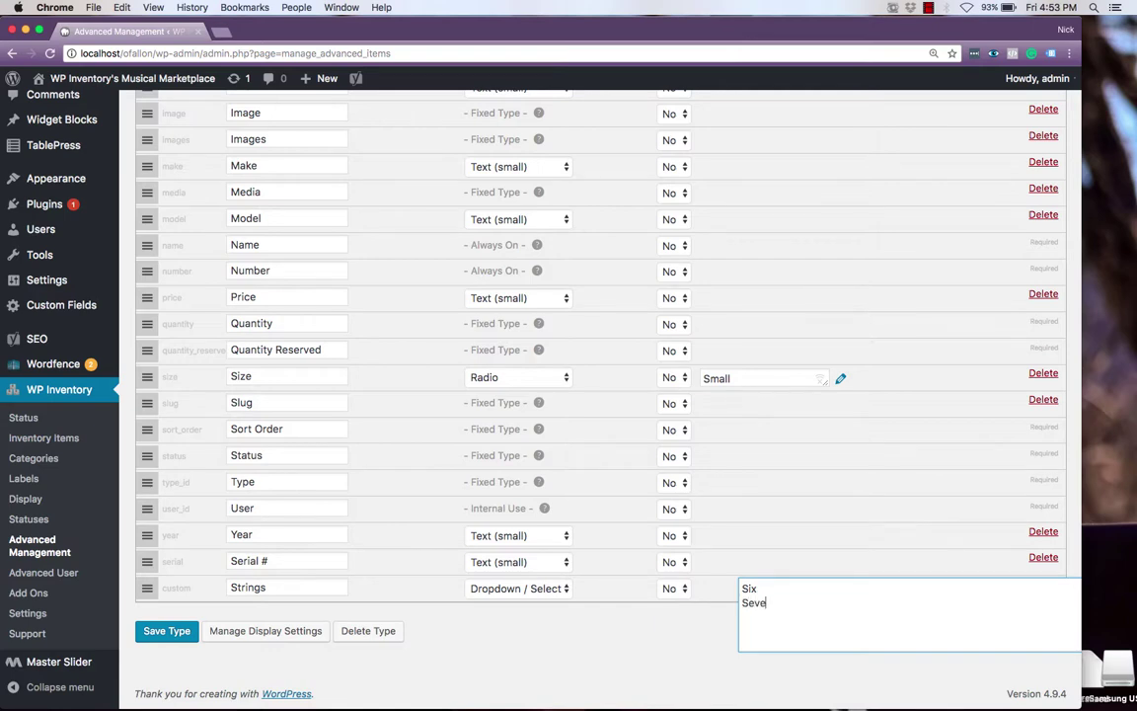
{"action": "type", "text": "n "}
{"action": "type", "text": "Twe"}
{"action": "type", "text": "lve"}
{"action": "left_click", "coordinate": [163, 632]}
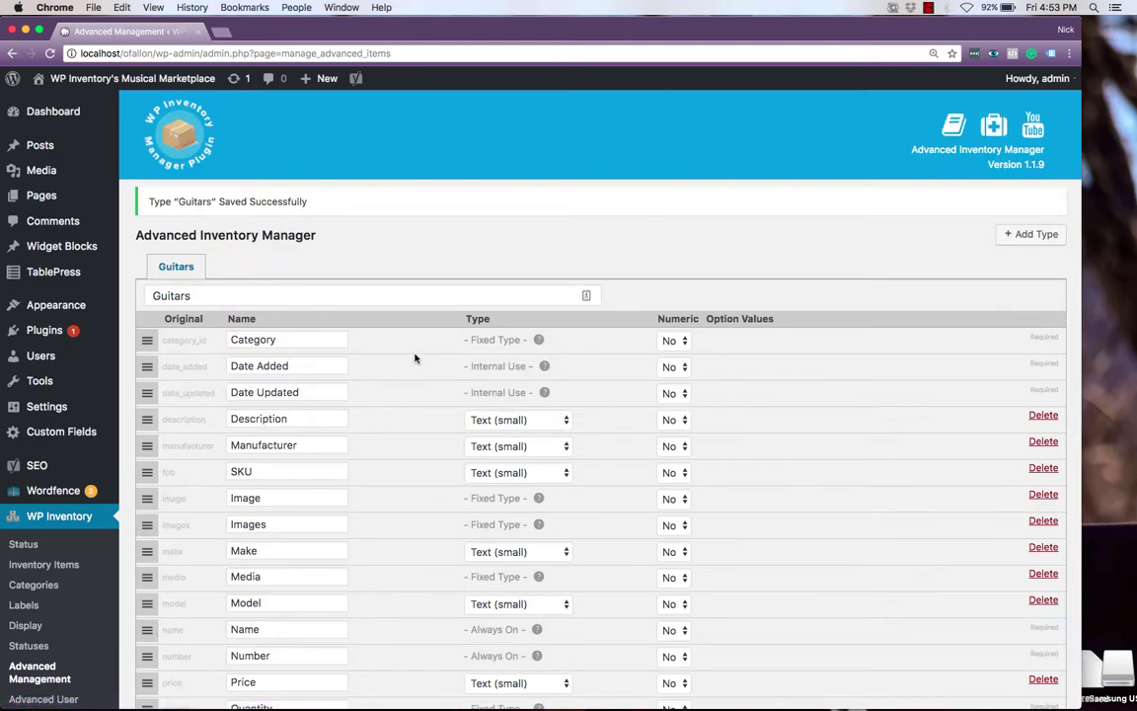
{"action": "scroll", "coordinate": [415, 358], "scroll_direction": "down", "scroll_amount": 10}
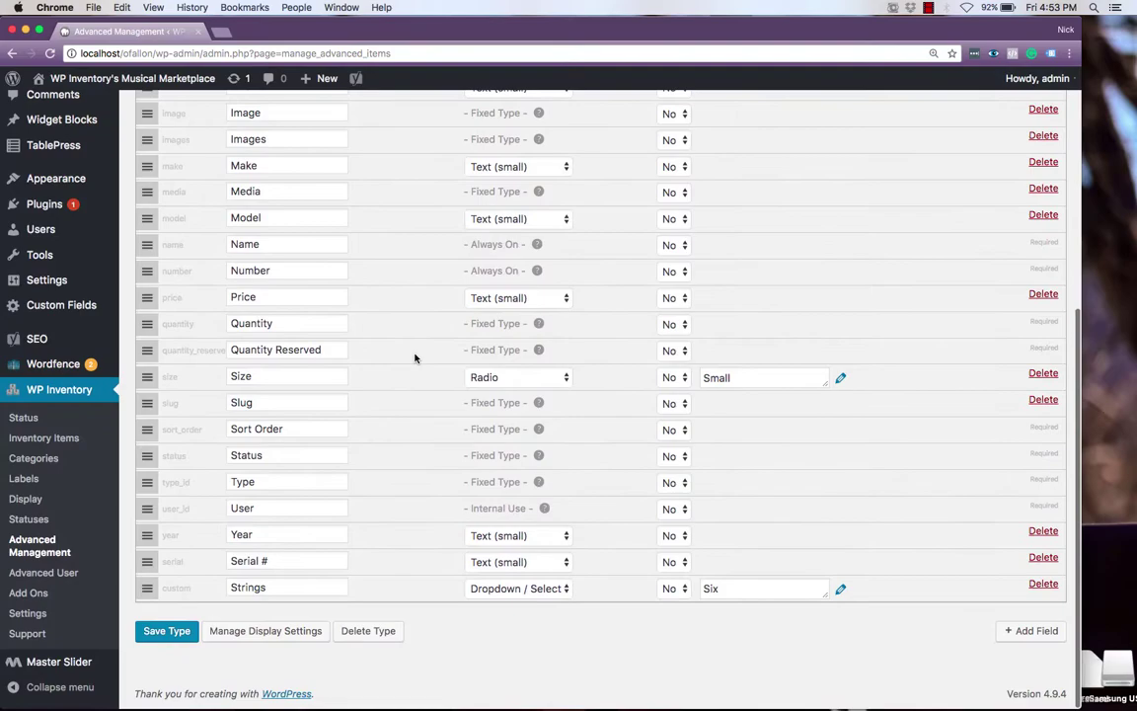
Save the Guitars display settings with Manufacturer, SKU, Strings and Size on the detail view.
{"action": "left_click", "coordinate": [289, 633]}
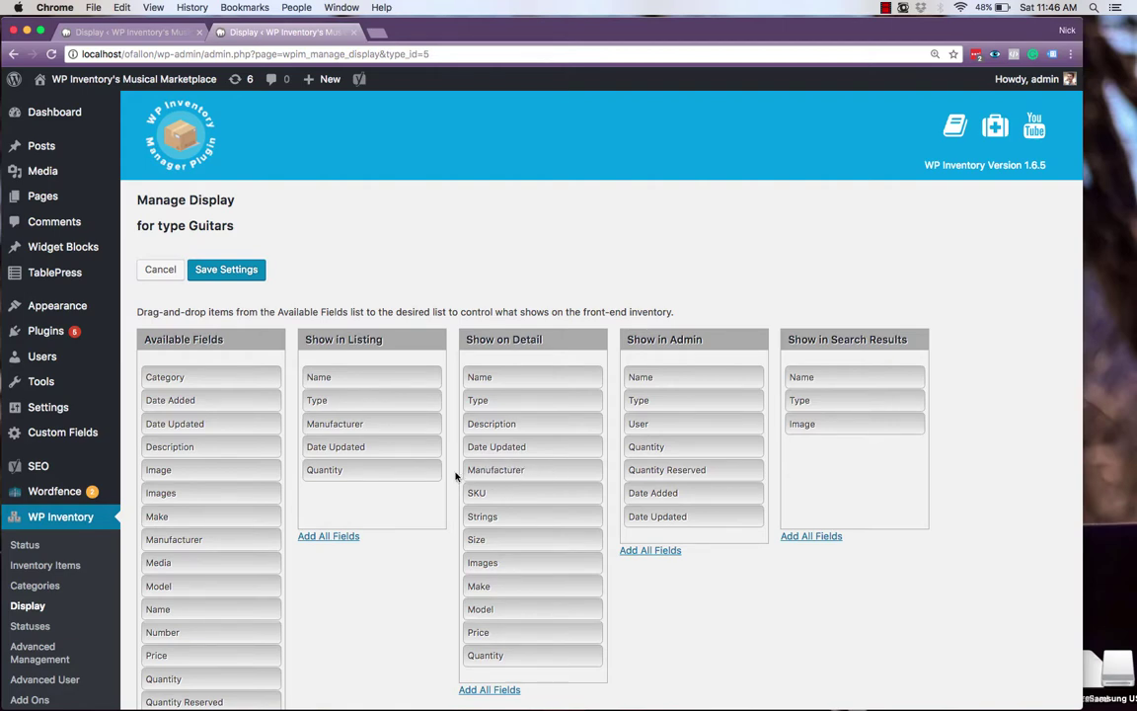
{"action": "left_click", "coordinate": [247, 275]}
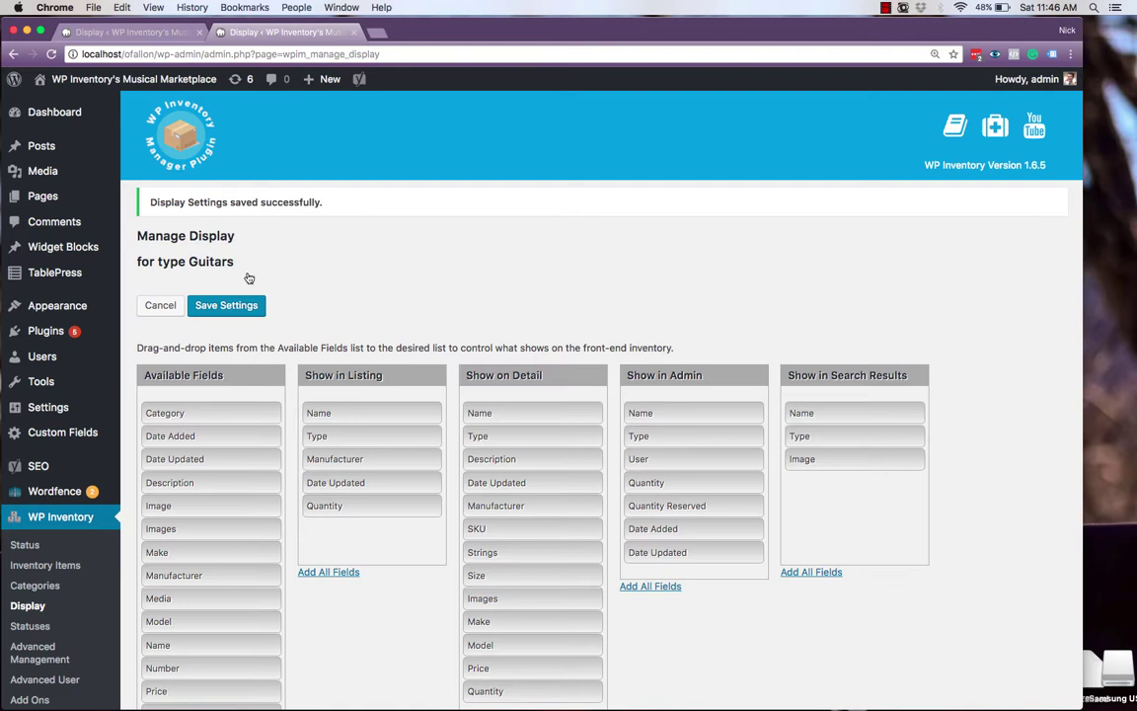
Start a new inventory item of type Guitars in the Instruments category.
{"action": "left_click", "coordinate": [88, 564]}
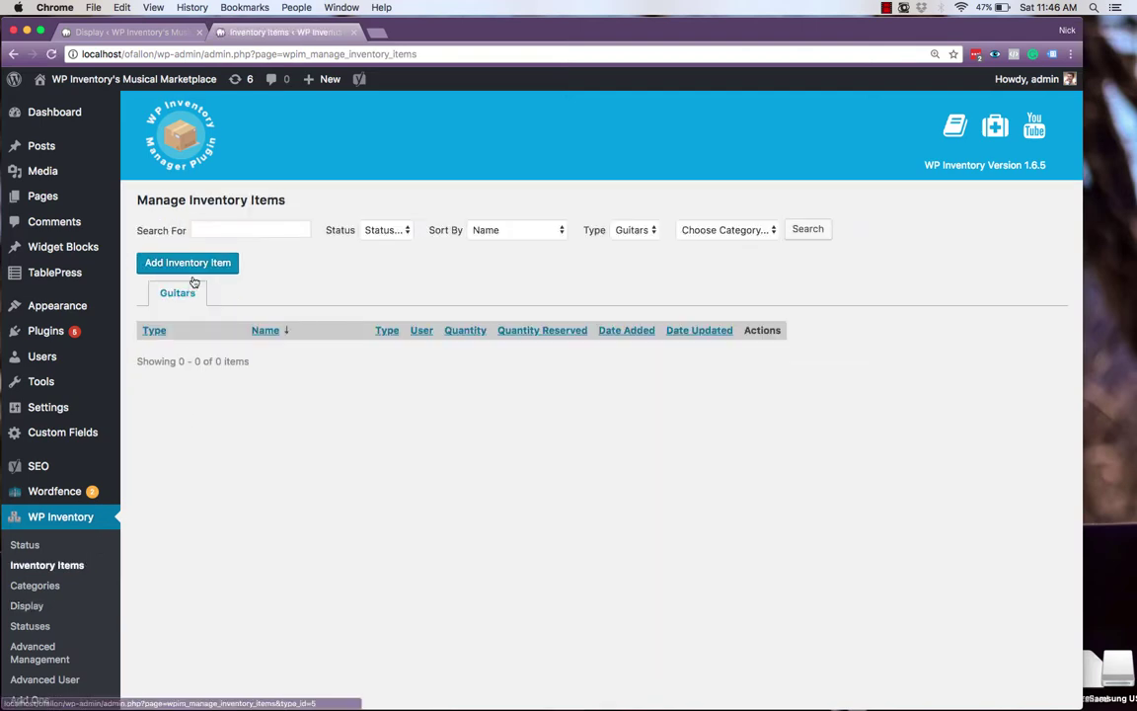
{"action": "left_click", "coordinate": [196, 266]}
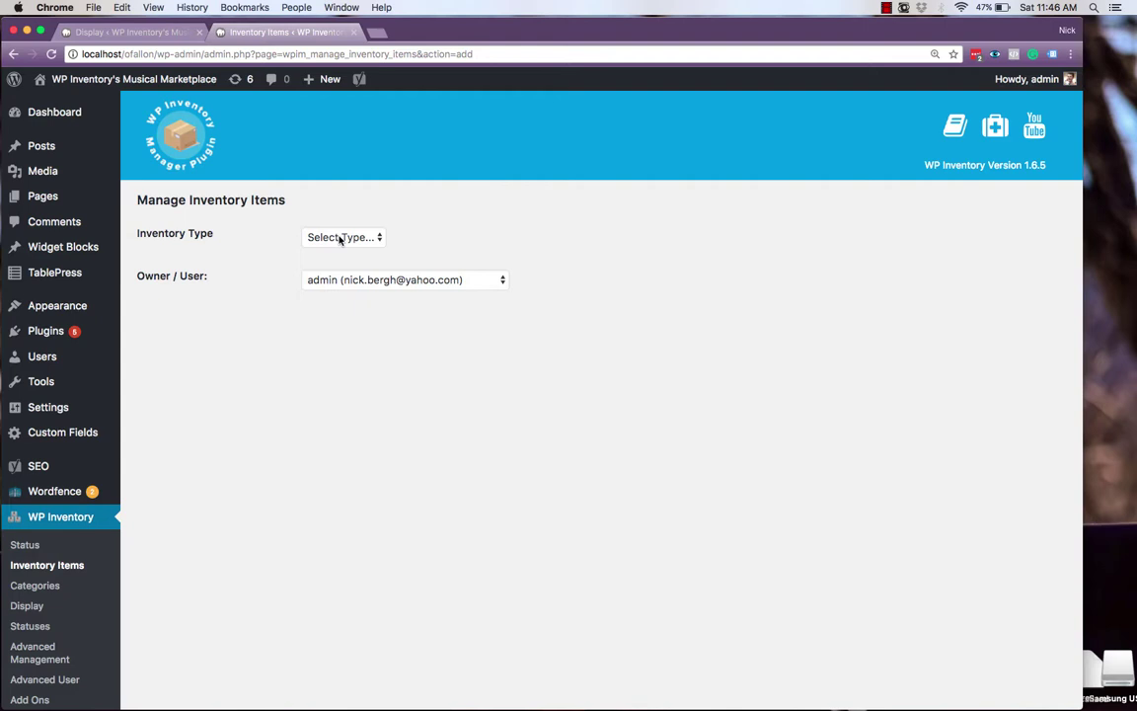
{"action": "left_click", "coordinate": [340, 237]}
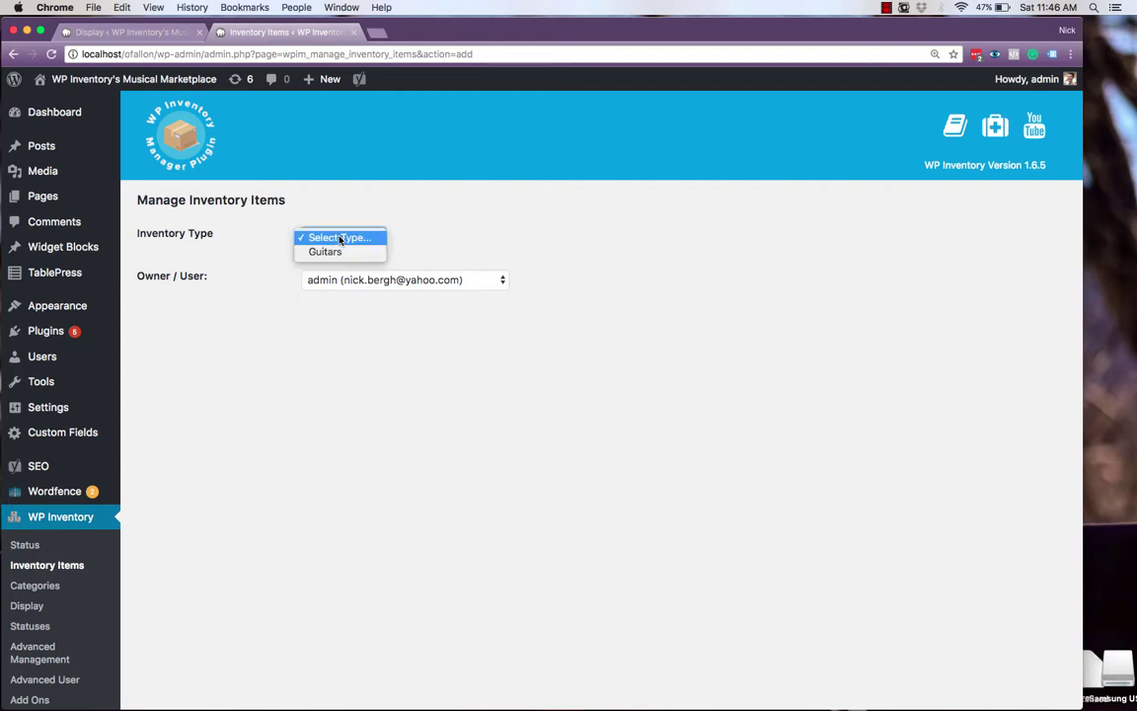
{"action": "left_click", "coordinate": [344, 253]}
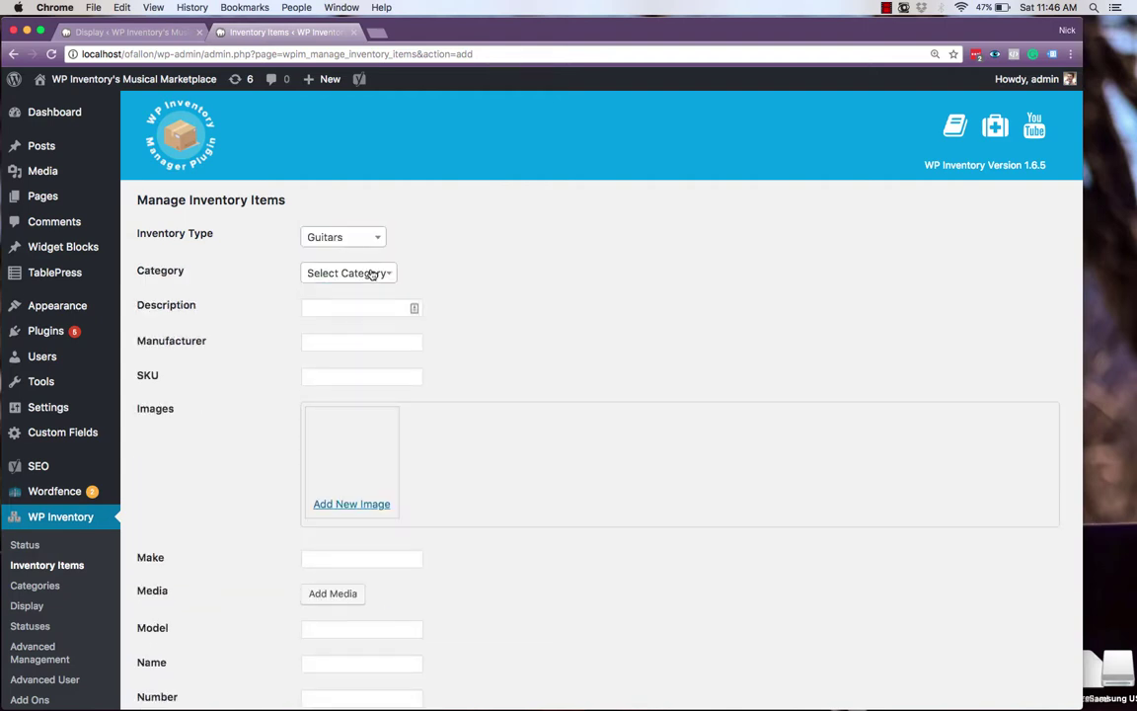
{"action": "left_click", "coordinate": [373, 272]}
{"action": "left_click", "coordinate": [375, 314]}
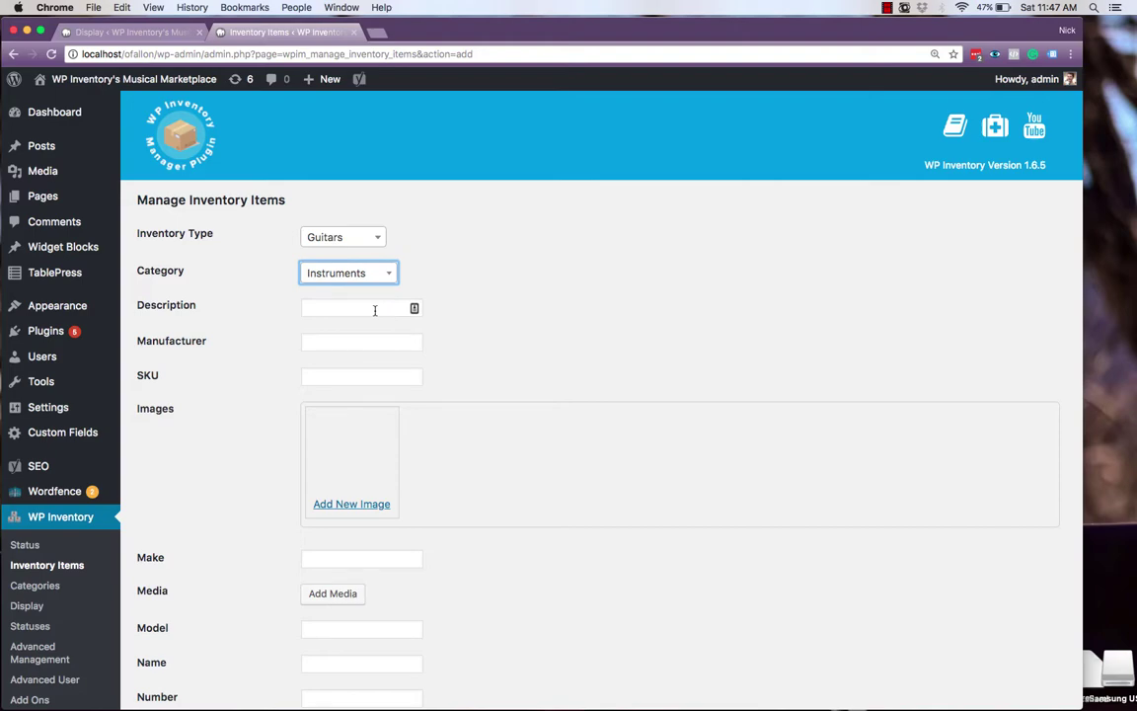
Add the item description, keep Six strings, and assign the vendor user as owner.
{"action": "left_click", "coordinate": [375, 310]}
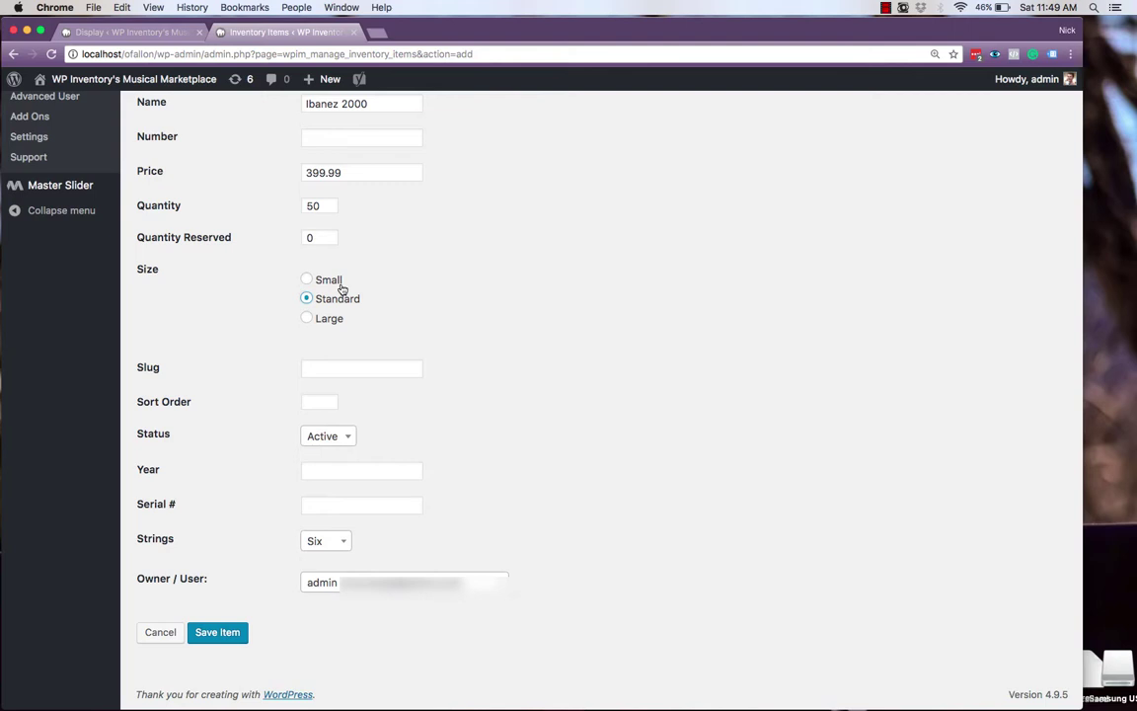
{"action": "left_click", "coordinate": [341, 543]}
{"action": "left_click", "coordinate": [341, 543]}
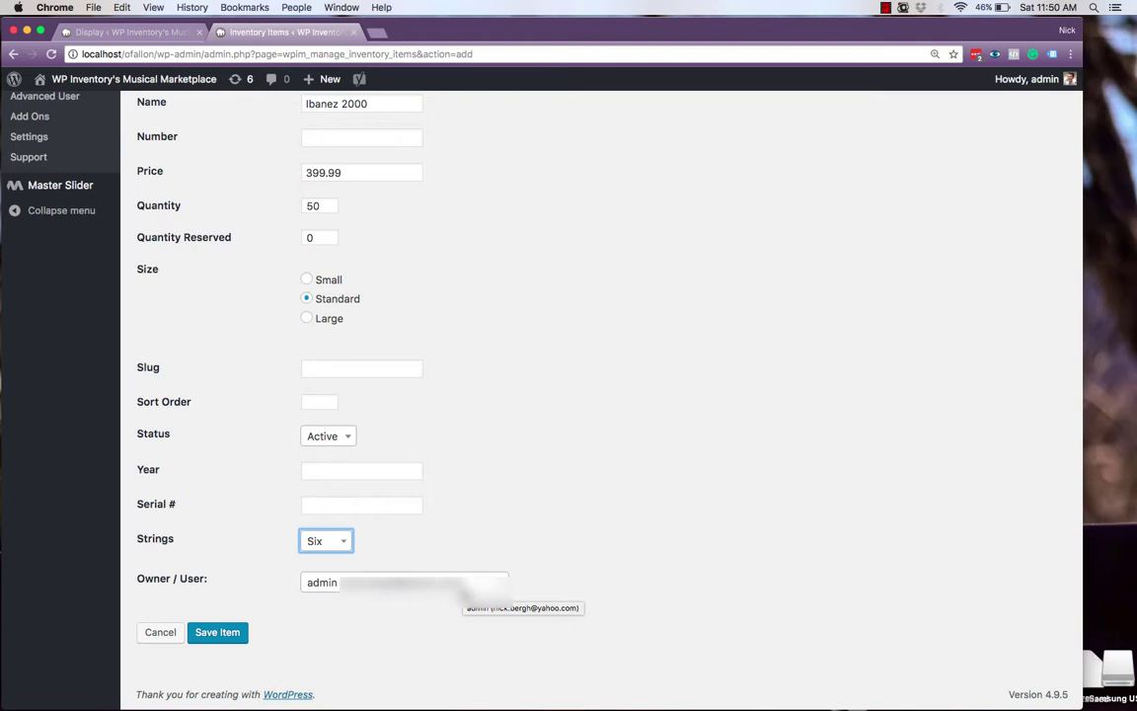
{"action": "left_click", "coordinate": [459, 588]}
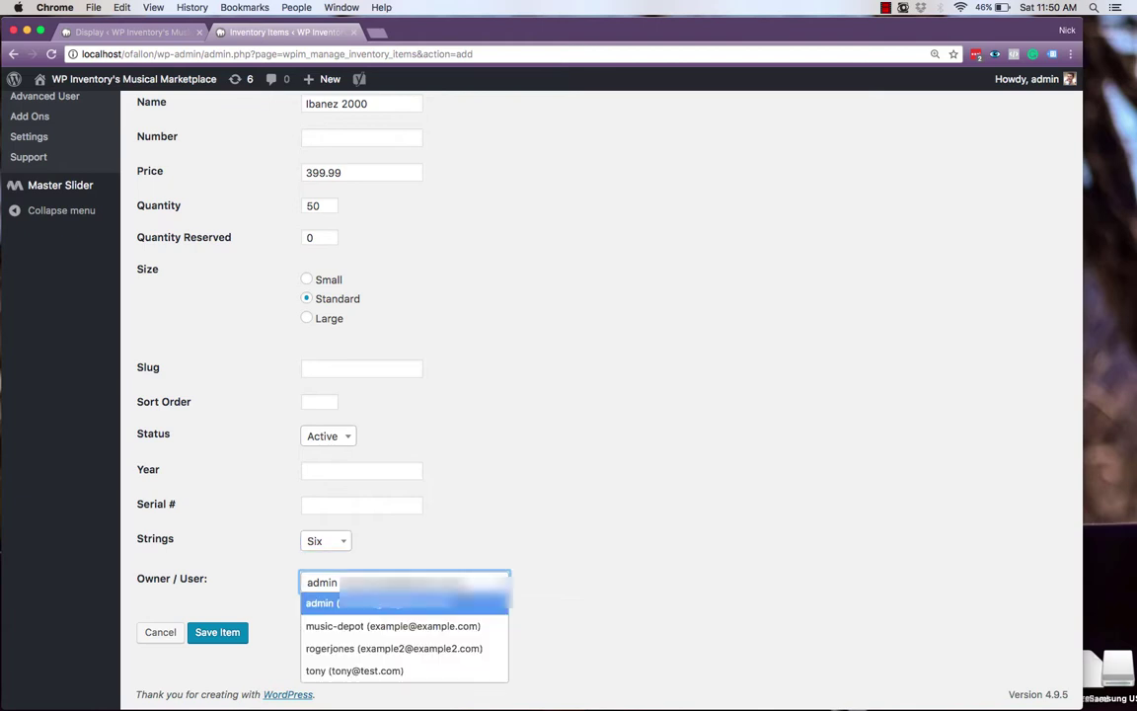
{"action": "left_click", "coordinate": [445, 630]}
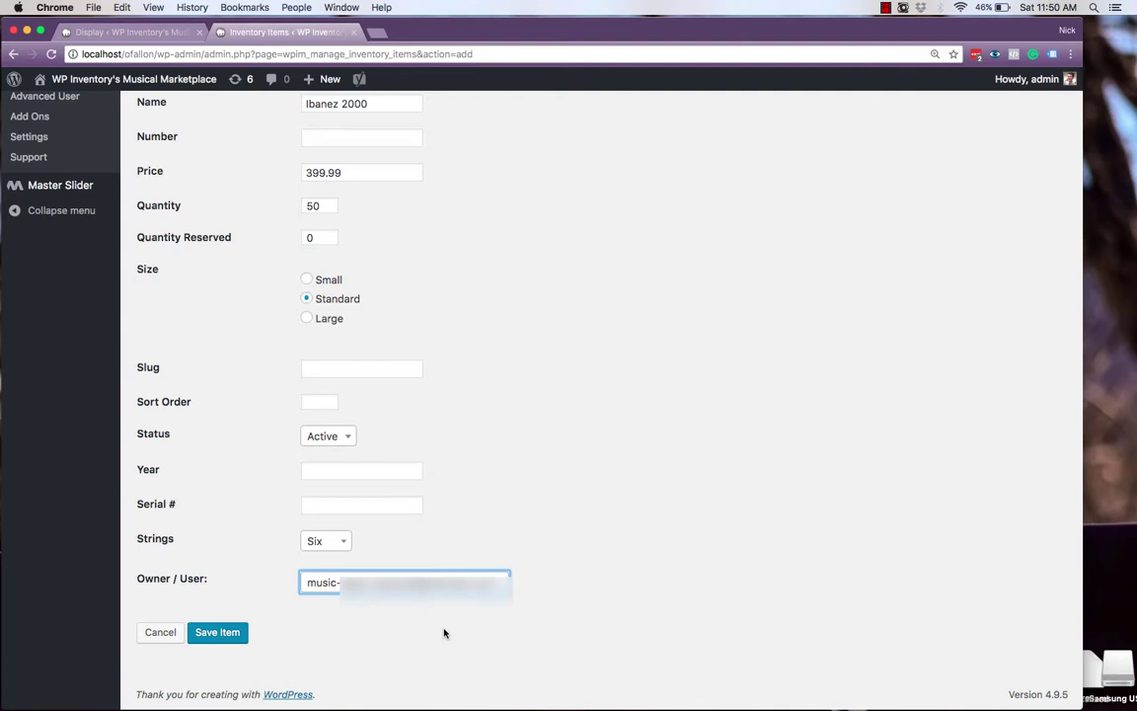
Save the Ibanez 2000 guitar item and return to Advanced Management.
{"action": "left_click", "coordinate": [228, 637]}
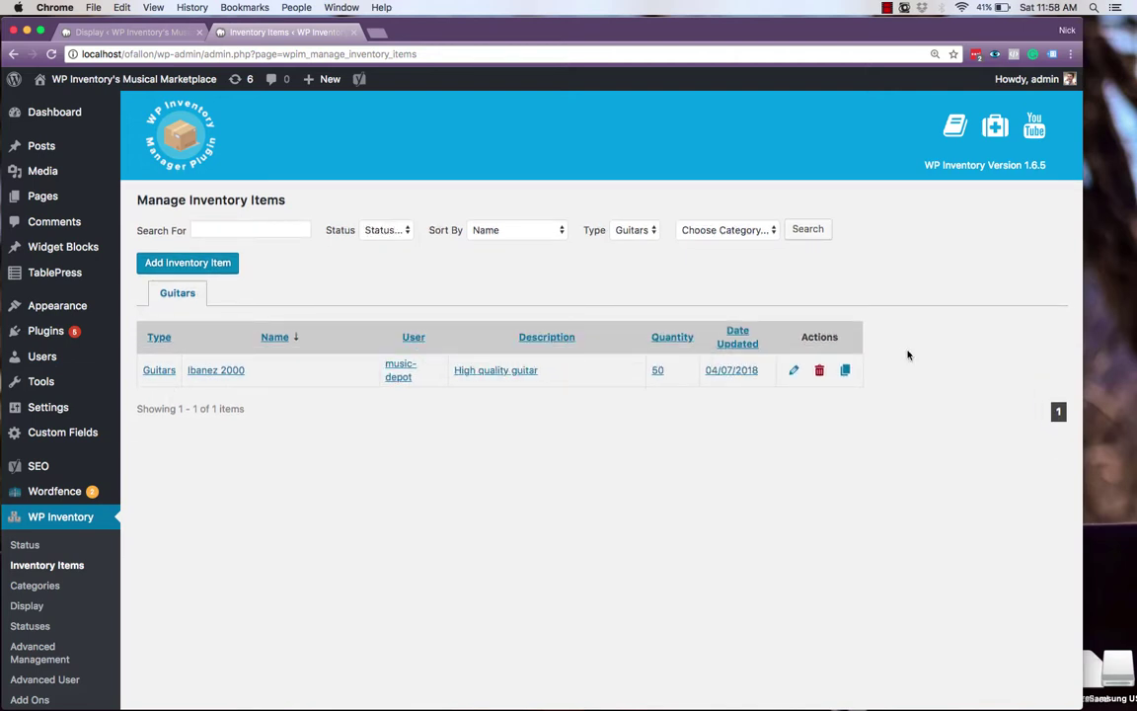
{"action": "left_click", "coordinate": [71, 655]}
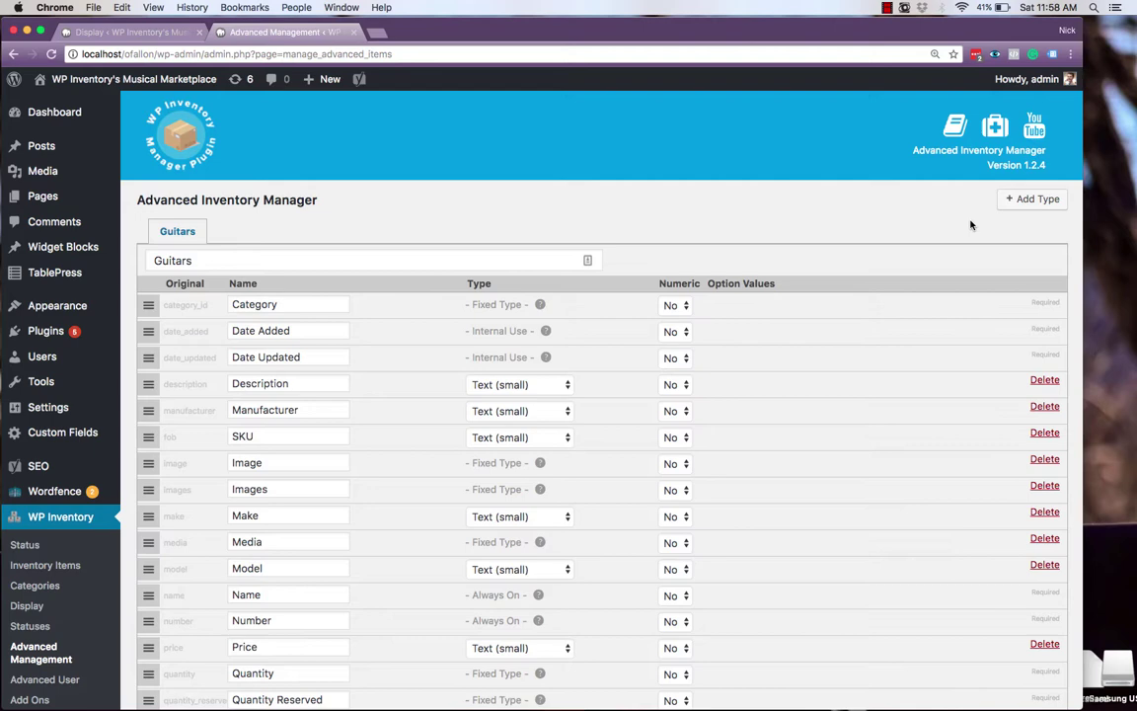
Add a 'Drums' type and relabel its FOB field 'SKU' and Farm field 'Manufacturer'.
{"action": "left_click", "coordinate": [1028, 203]}
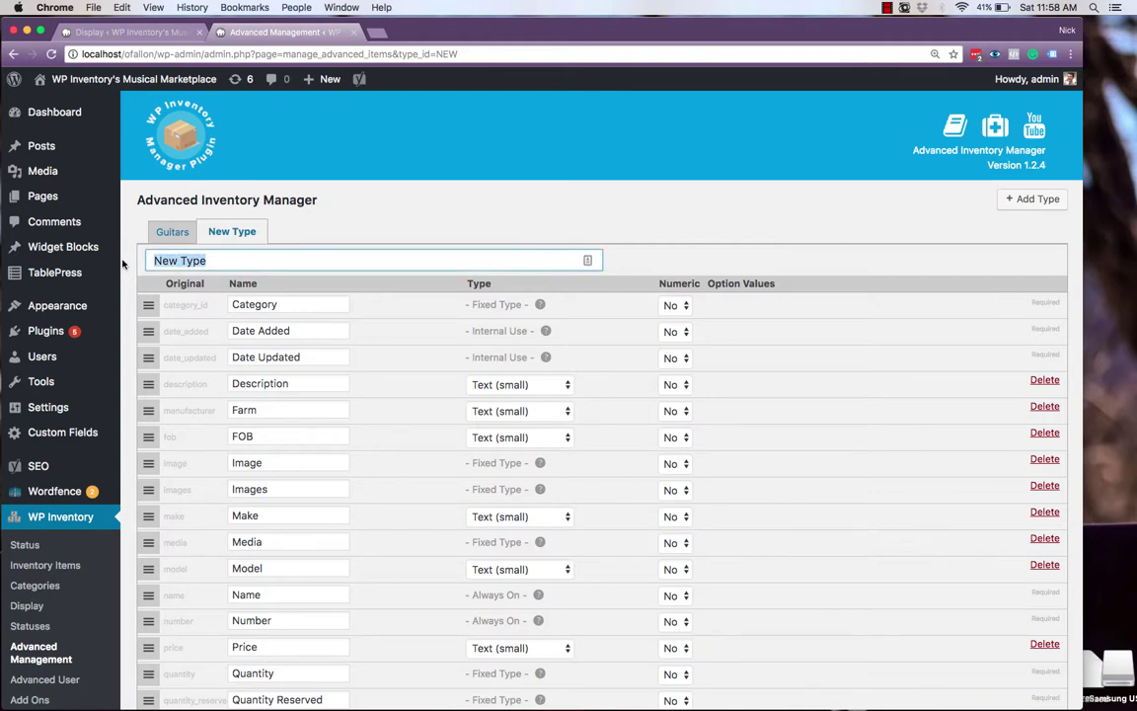
{"action": "type", "text": "Drums"}
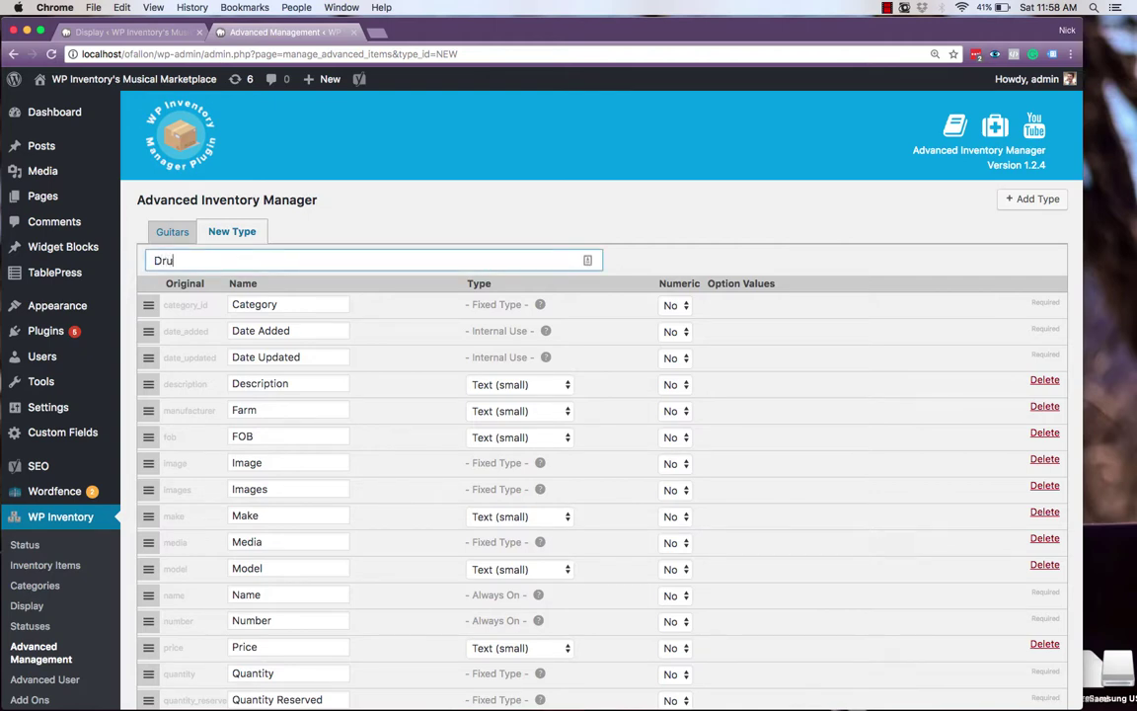
{"action": "double_click", "coordinate": [280, 440]}
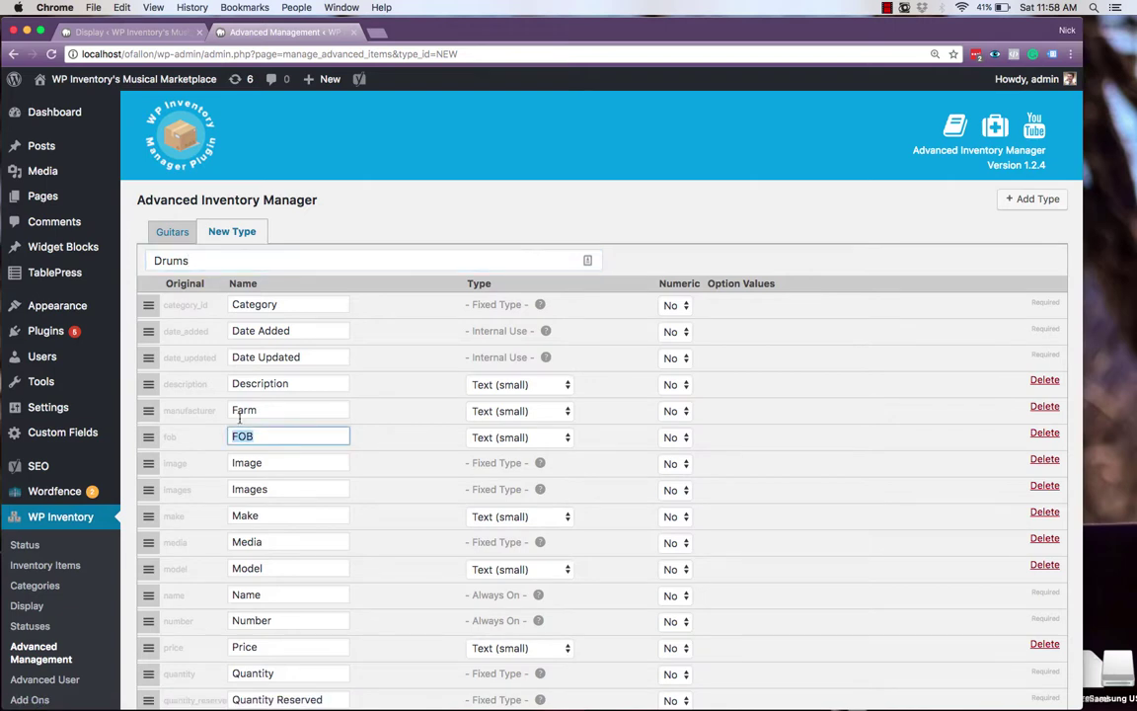
{"action": "type", "text": "SKU"}
{"action": "double_click", "coordinate": [238, 411]}
{"action": "type", "text": "Ma"}
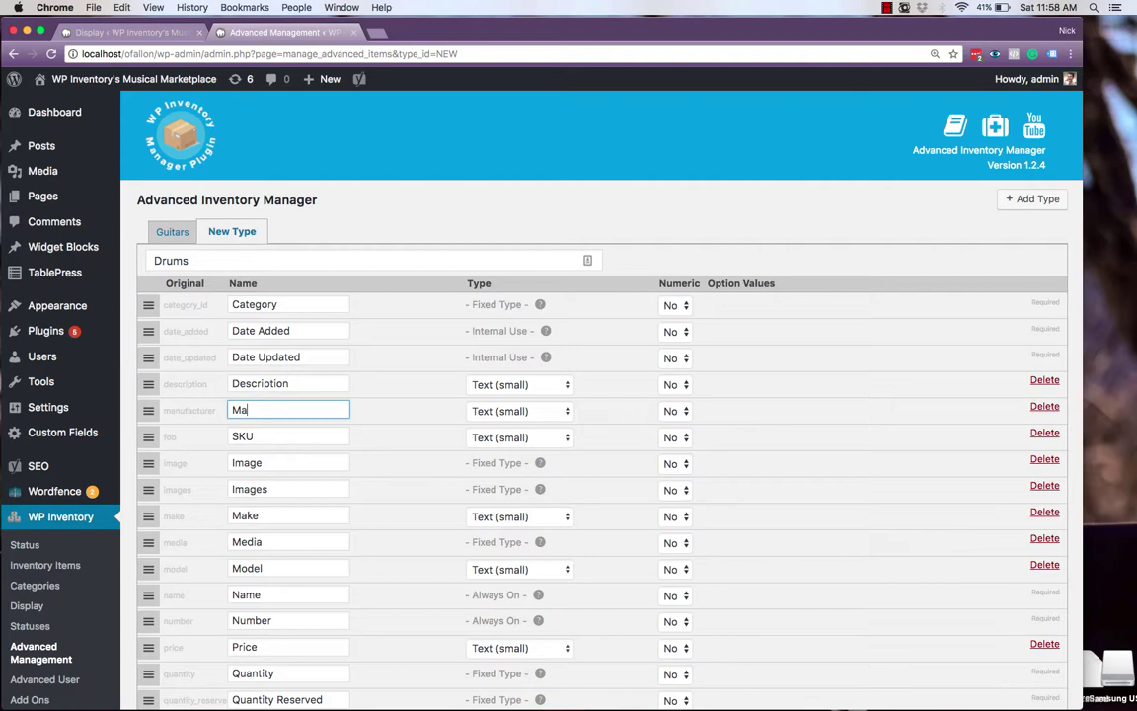
{"action": "type", "text": "nufacturer"}
Make the Drums Size field a Dropdown / Select with options Six, Seven and Eight.
{"action": "scroll", "coordinate": [423, 464], "scroll_direction": "down", "scroll_amount": 5}
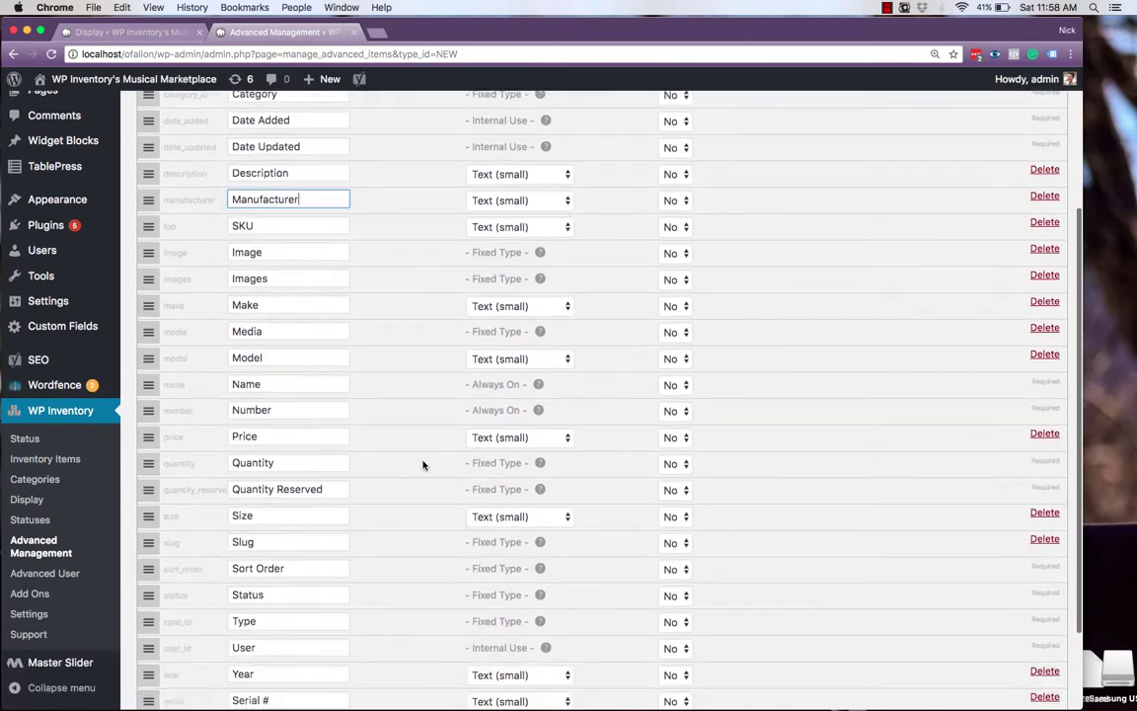
{"action": "left_click", "coordinate": [496, 446]}
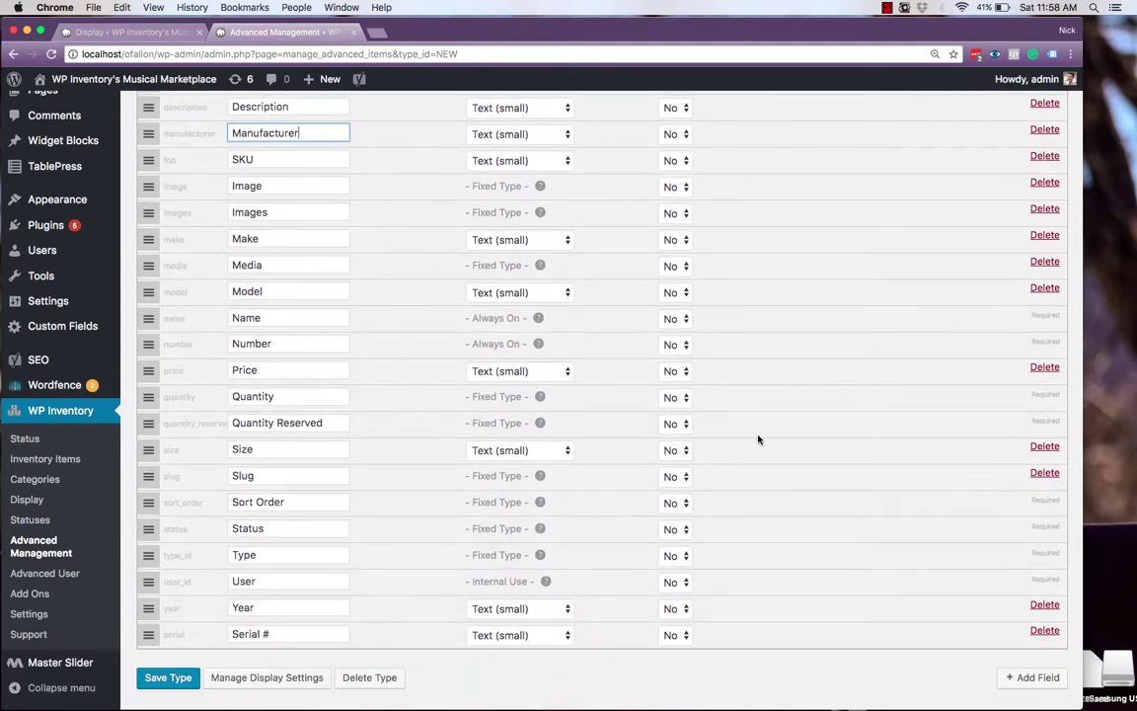
{"action": "key", "text": "Down"}
{"action": "key", "text": "Down"}
{"action": "key", "text": "Down"}
{"action": "key", "text": "Return"}
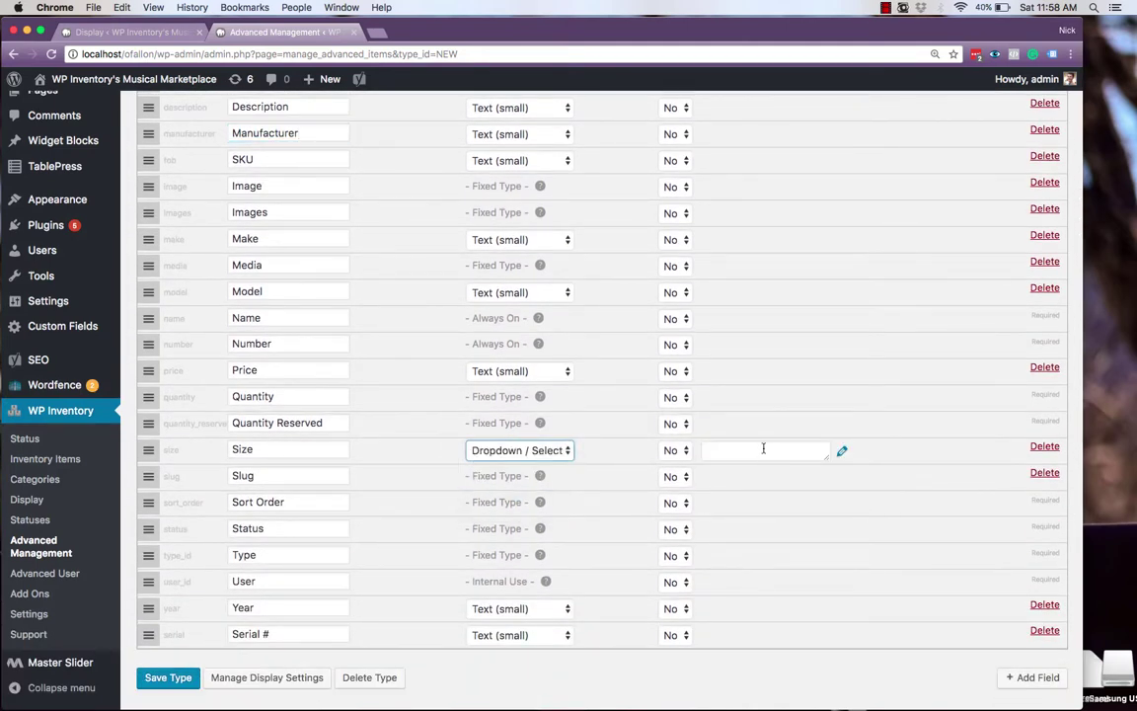
{"action": "left_click", "coordinate": [763, 450]}
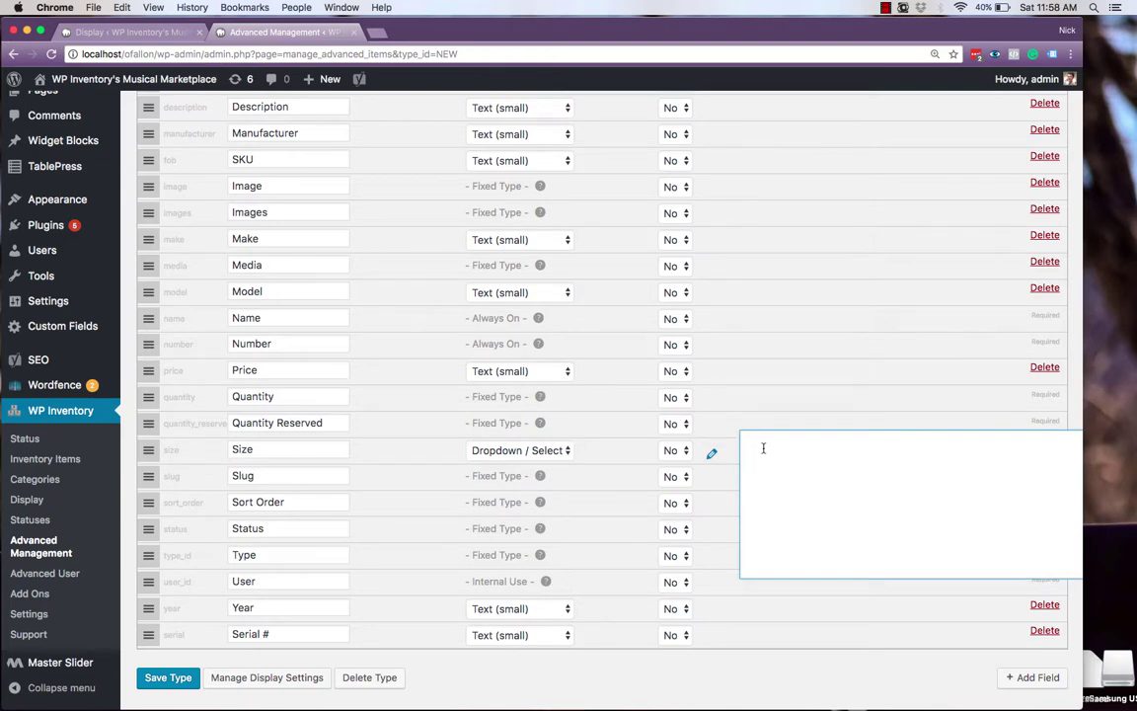
{"action": "type", "text": "Six"}
{"action": "key", "text": "Return"}
{"action": "type", "text": "Seven Eight"}
Add a 'Cymbals Included' Radio field with Yes and No, then save the Drums type.
{"action": "scroll", "coordinate": [1043, 635], "scroll_direction": "down", "scroll_amount": 2}
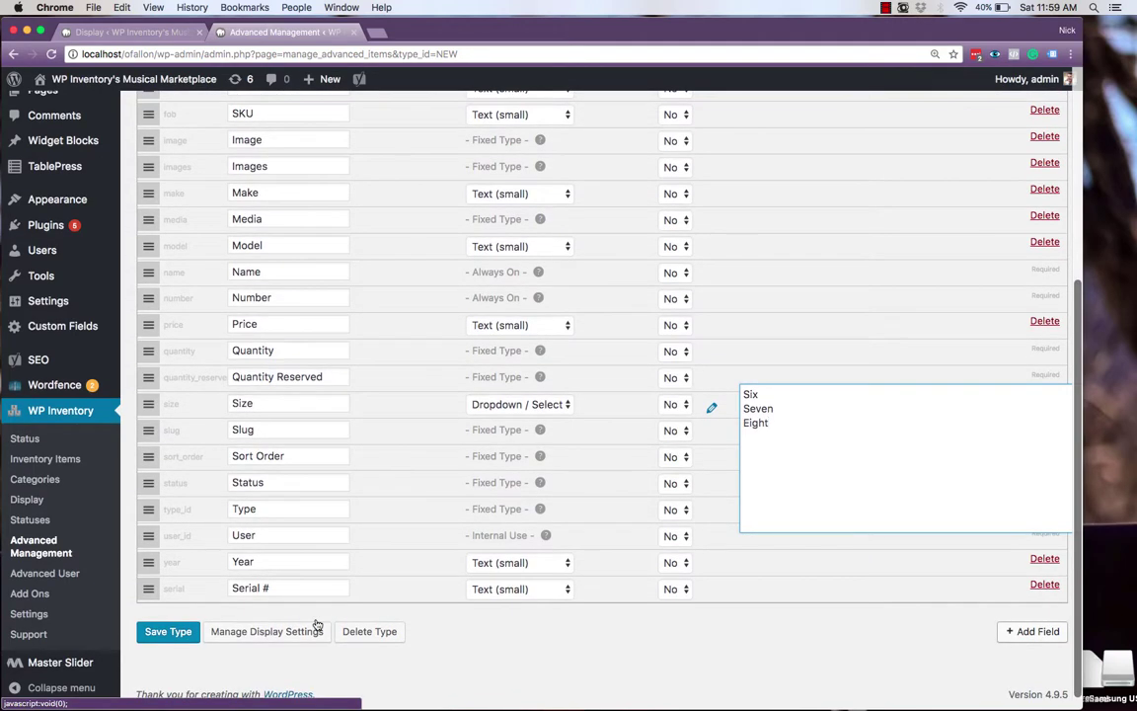
{"action": "left_click", "coordinate": [1037, 630]}
{"action": "left_click", "coordinate": [316, 618]}
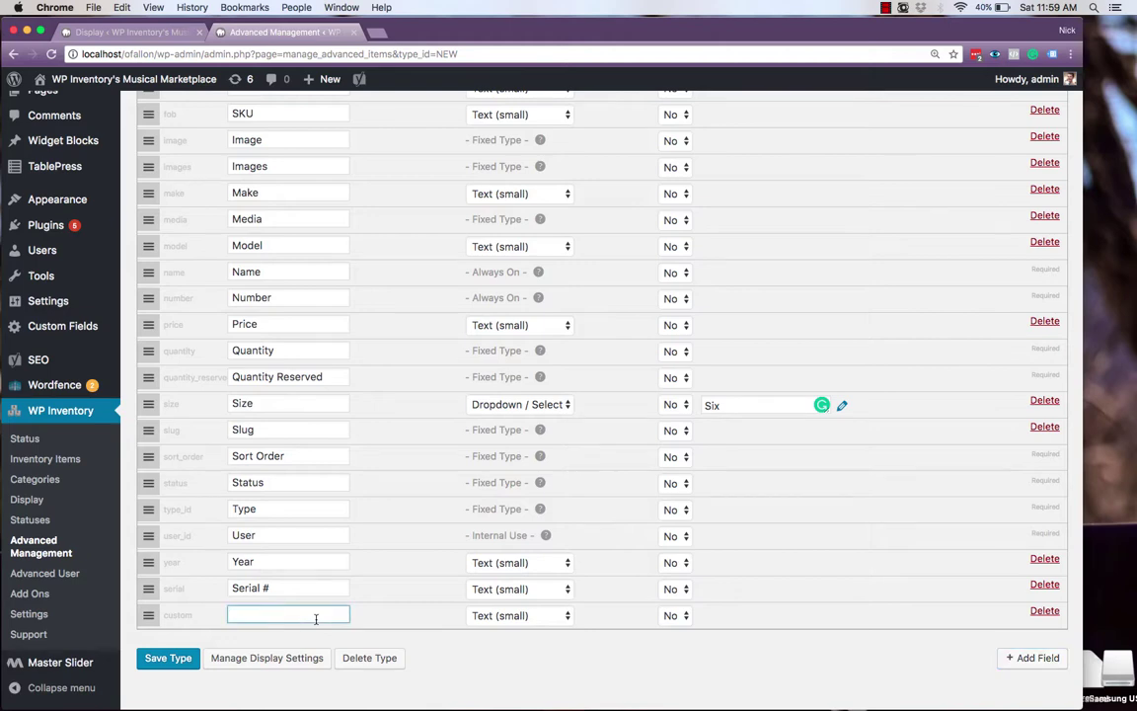
{"action": "type", "text": "Cymbals Included"}
{"action": "key", "text": "Tab"}
{"action": "key", "text": "Down"}
{"action": "key", "text": "Down"}
{"action": "key", "text": "Down"}
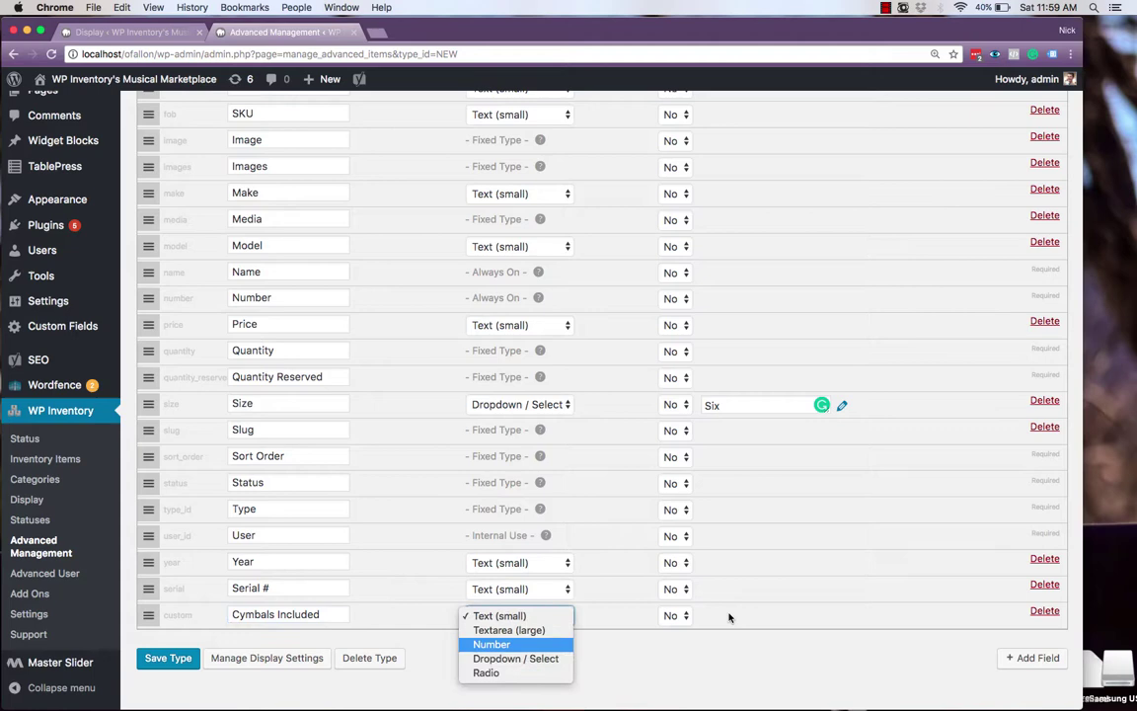
{"action": "key", "text": "Down"}
{"action": "key", "text": "Down"}
{"action": "key", "text": "Return"}
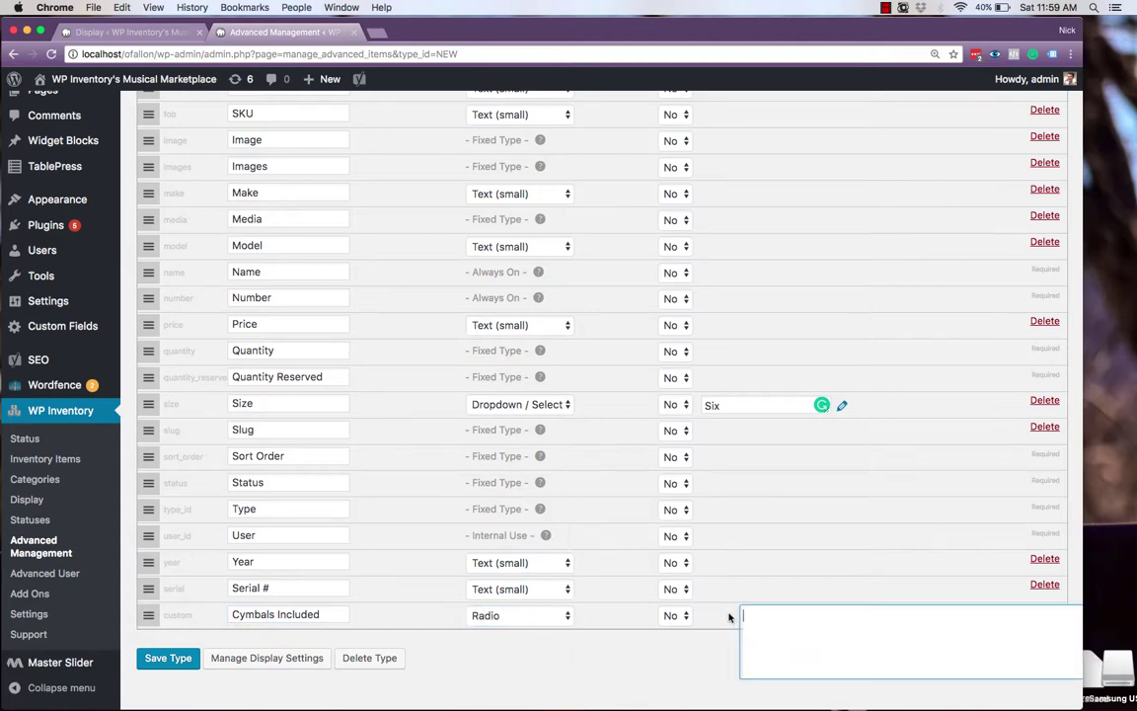
{"action": "type", "text": "Yes"}
{"action": "key", "text": "Return"}
{"action": "type", "text": "No"}
{"action": "left_click", "coordinate": [162, 661]}
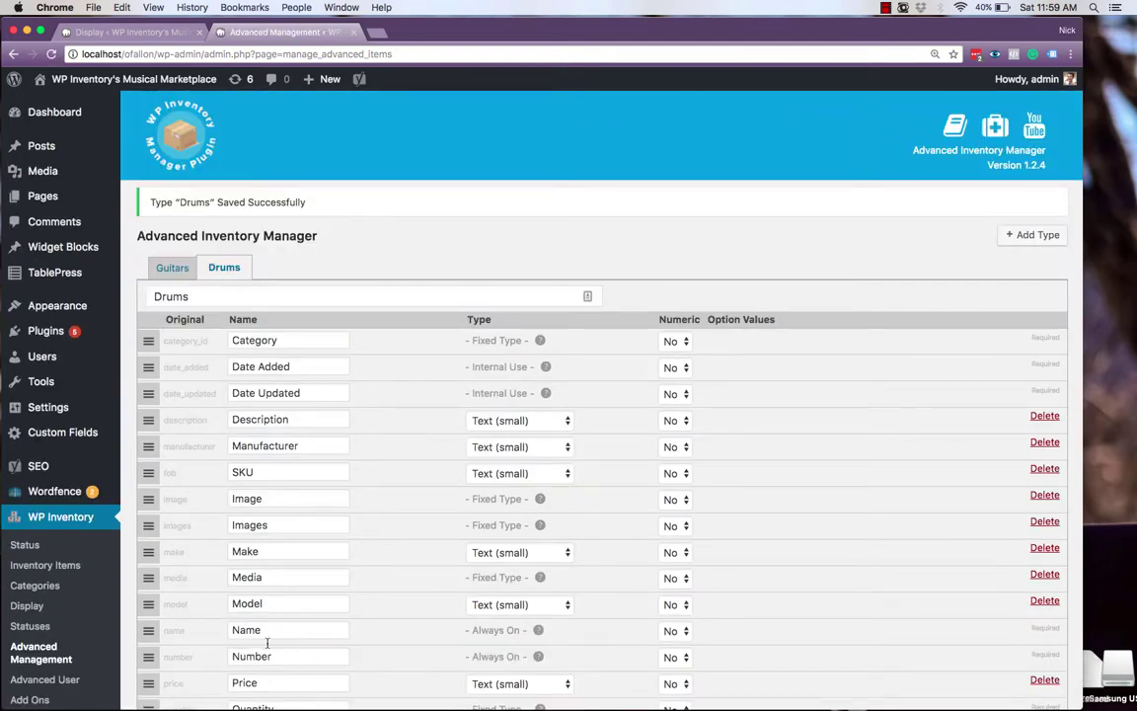
View the inventory items list showing the Ibanez 2000 guitar and Tama Six Piece drums.
{"action": "scroll", "coordinate": [299, 646], "scroll_direction": "down", "scroll_amount": 2}
{"action": "scroll", "coordinate": [300, 647], "scroll_direction": "down", "scroll_amount": 5}
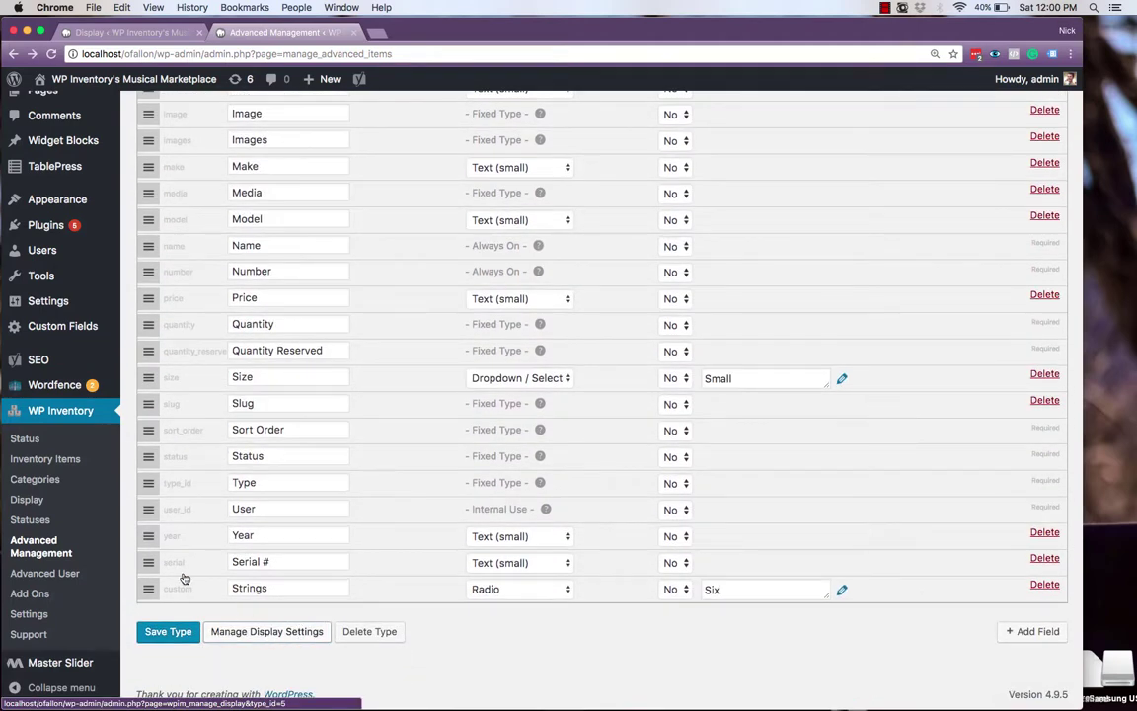
{"action": "left_click", "coordinate": [52, 459]}
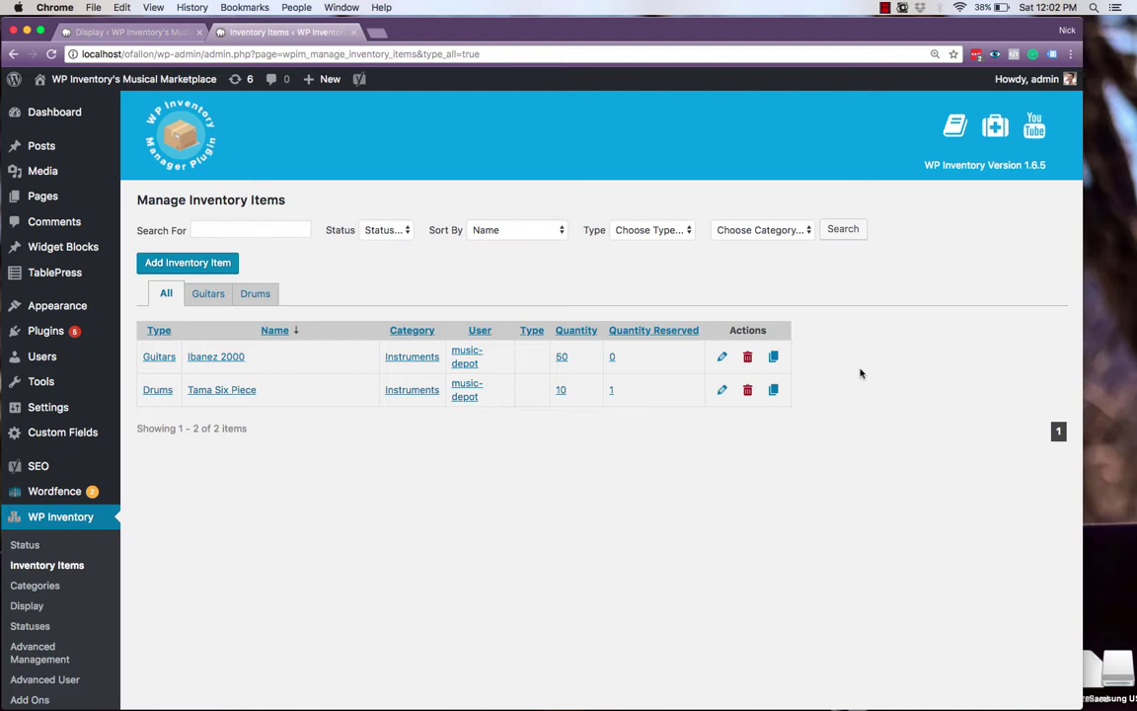
Reopen Advanced Management to see the field lists for the Guitars and Drums types.
{"action": "left_click", "coordinate": [49, 650]}
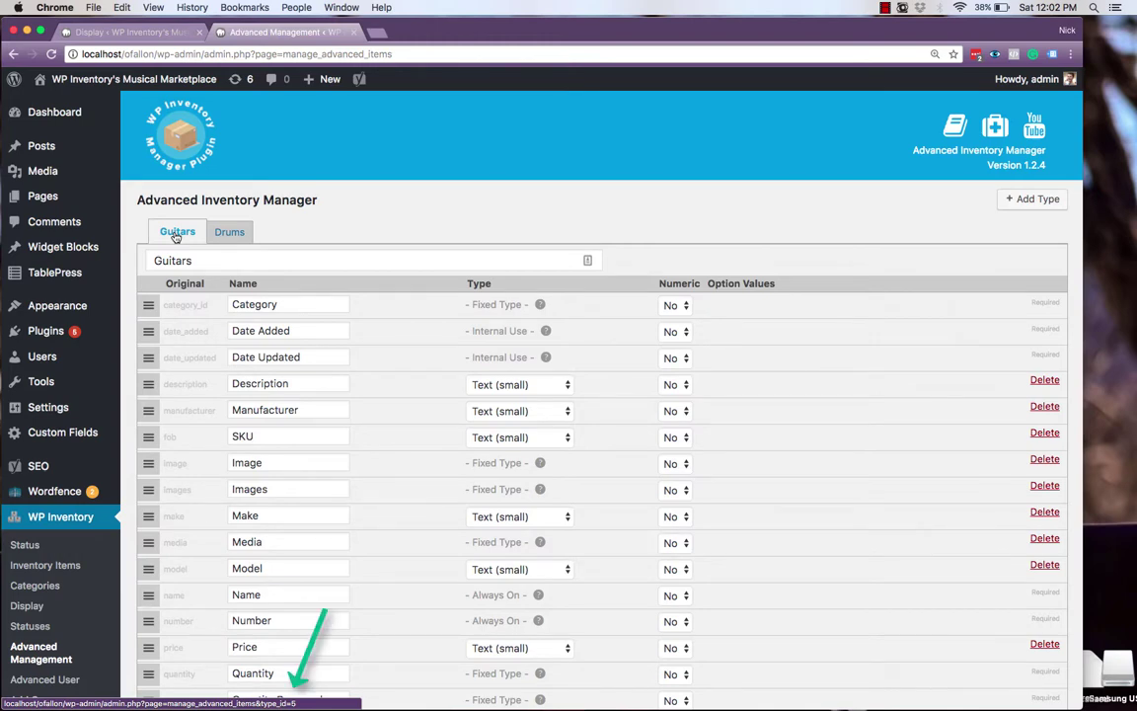
Publish a new page 'Guitars' whose body is [wpinventory type_id="5"].
{"action": "left_click", "coordinate": [83, 197]}
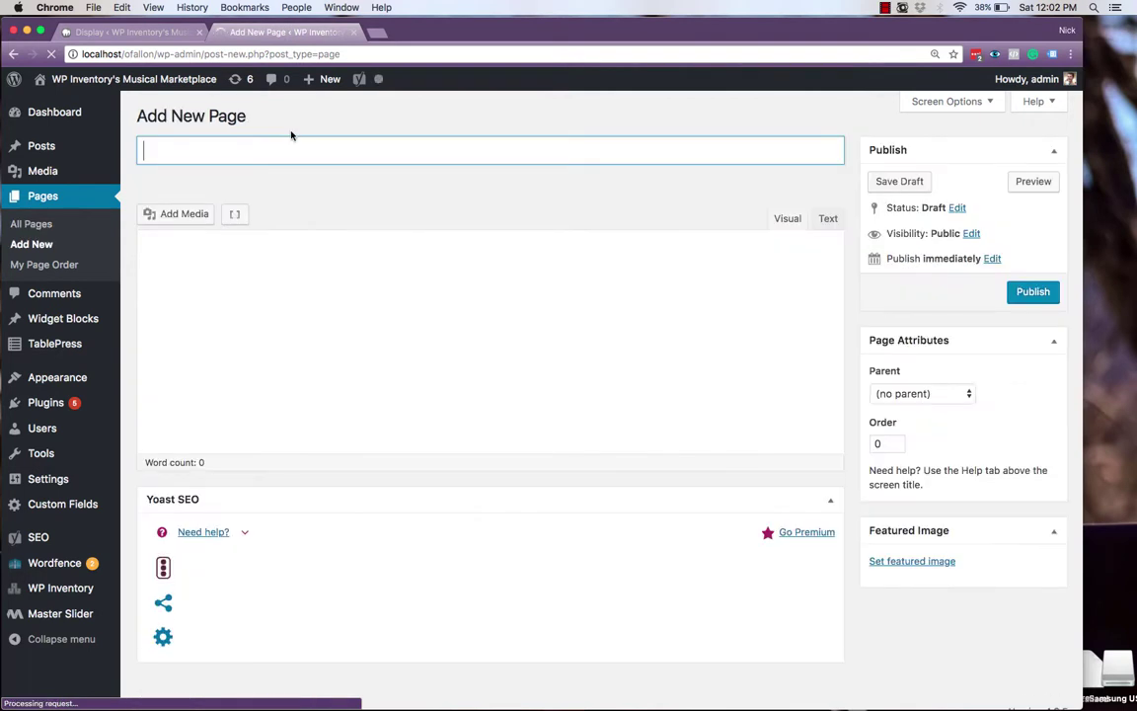
{"action": "type", "text": "Gi"}
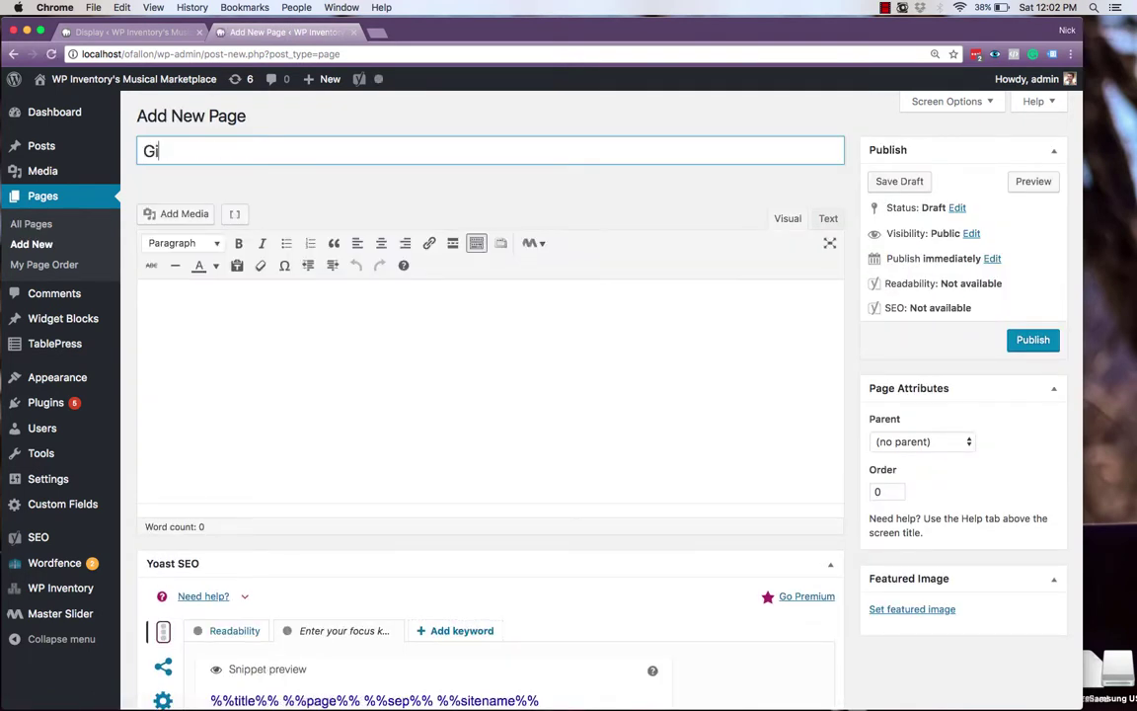
{"action": "type", "text": "uitars"}
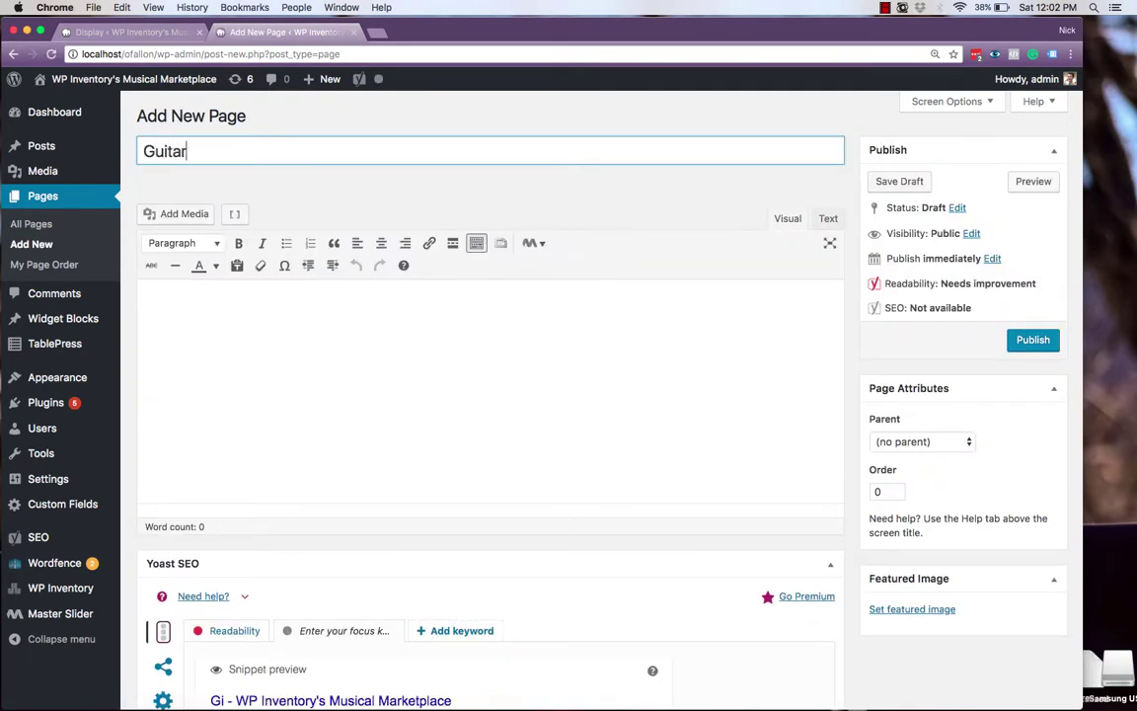
{"action": "left_click", "coordinate": [345, 332]}
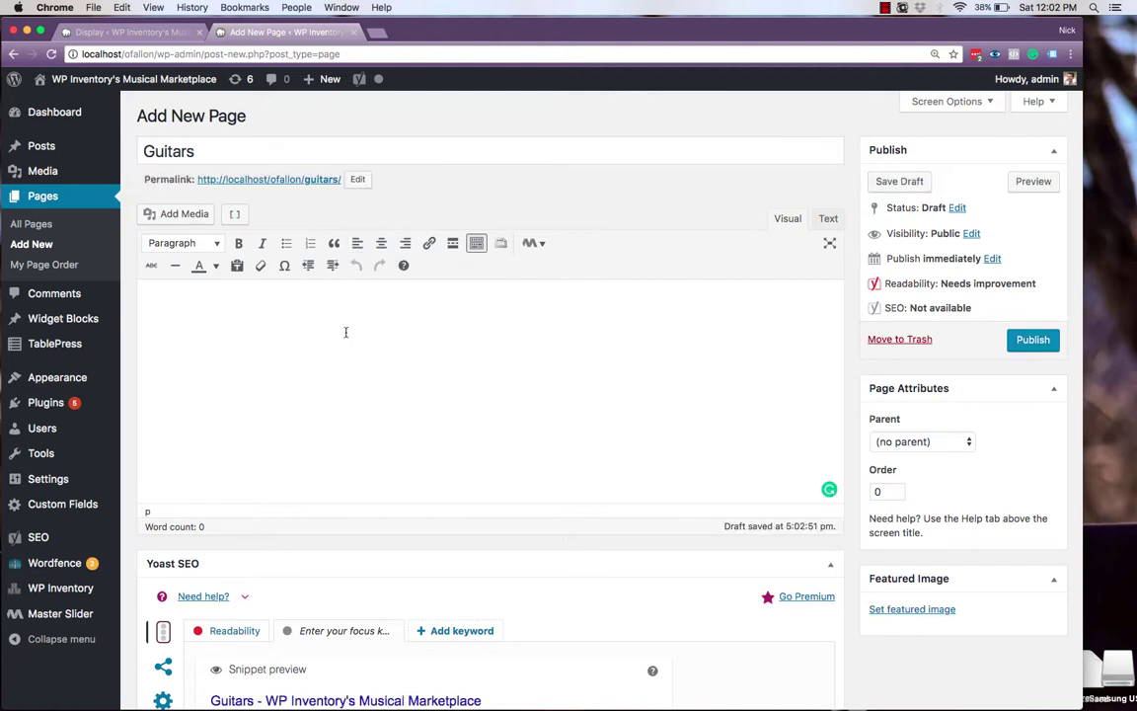
{"action": "type", "text": "[wpinventory]"}
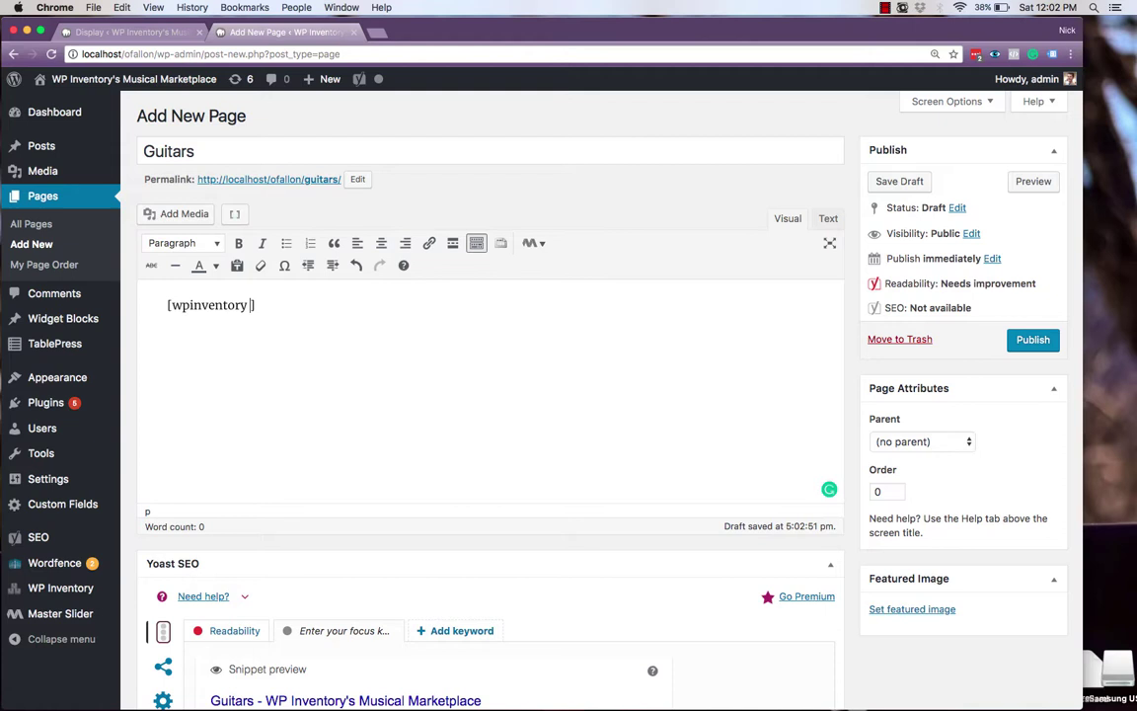
{"action": "type", "text": "type_id=\"5\""}
{"action": "left_click", "coordinate": [1017, 341]}
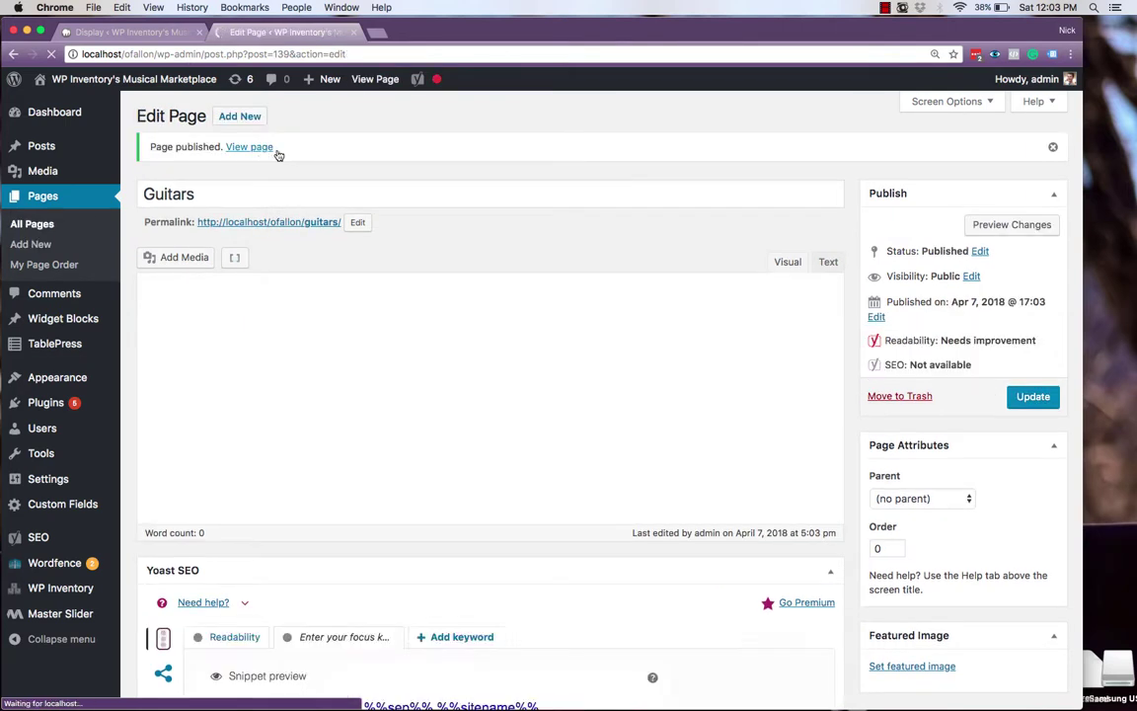
View the published Guitars page and the front-end Product Inventory listing with Ibanez 2000 and Tama drums.
{"action": "left_click", "coordinate": [264, 148]}
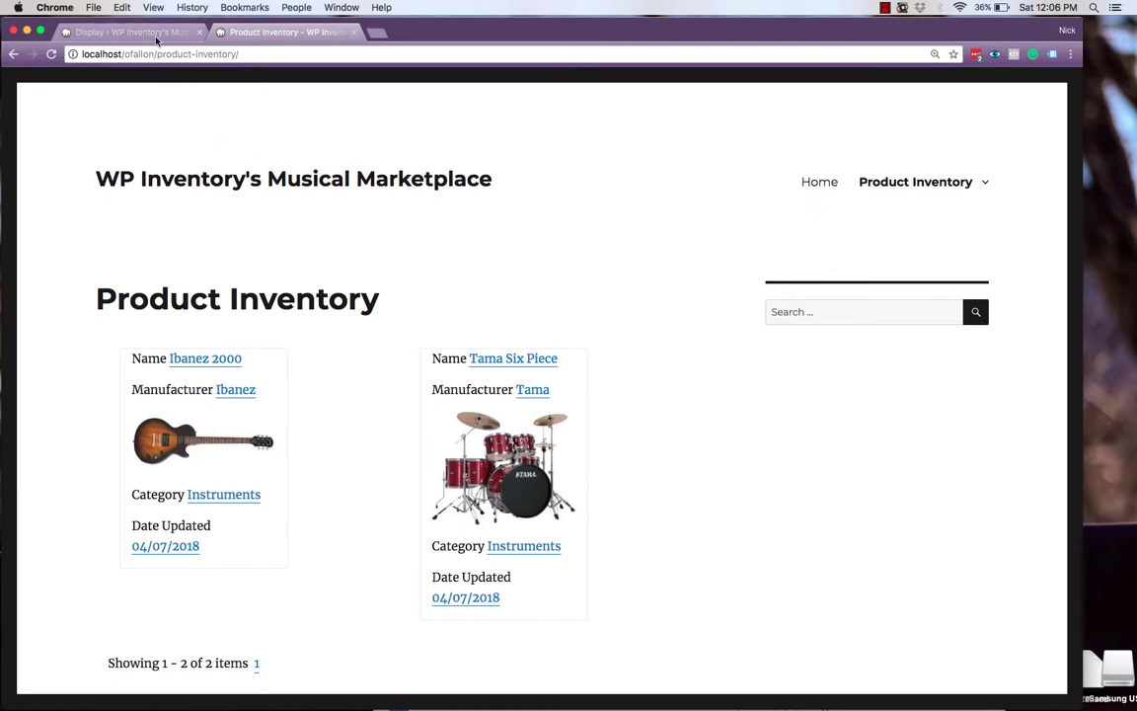
Go to Users and start adding a new user with the Author role.
{"action": "left_click", "coordinate": [156, 33]}
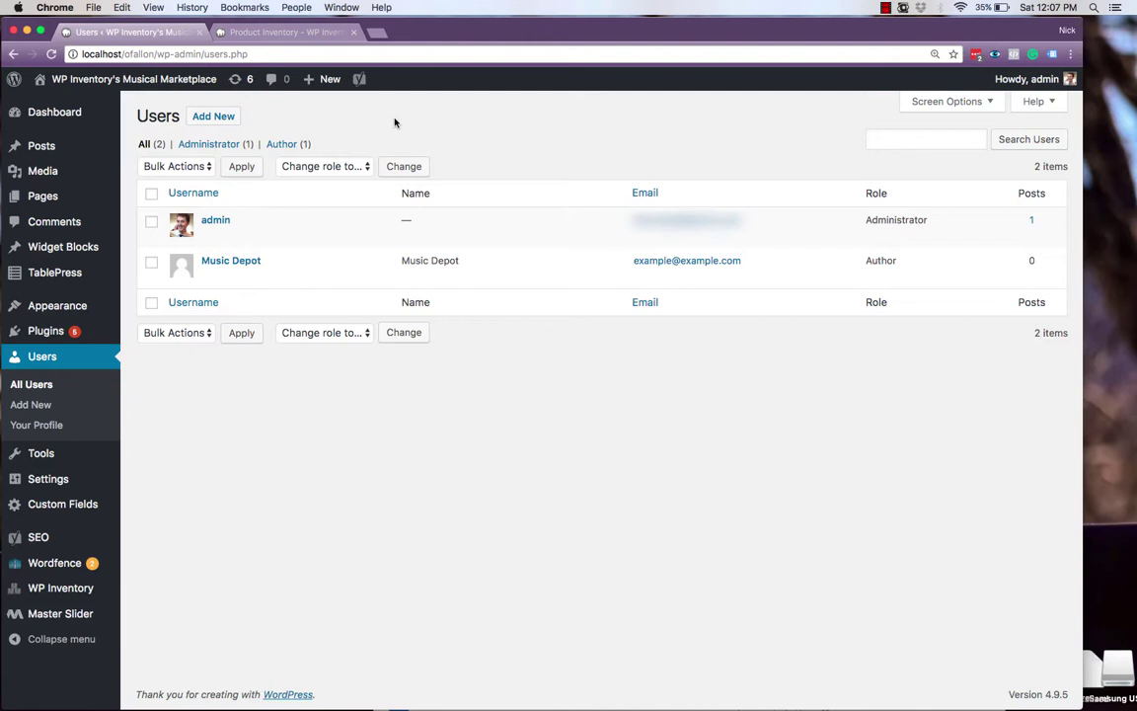
{"action": "left_click", "coordinate": [204, 120]}
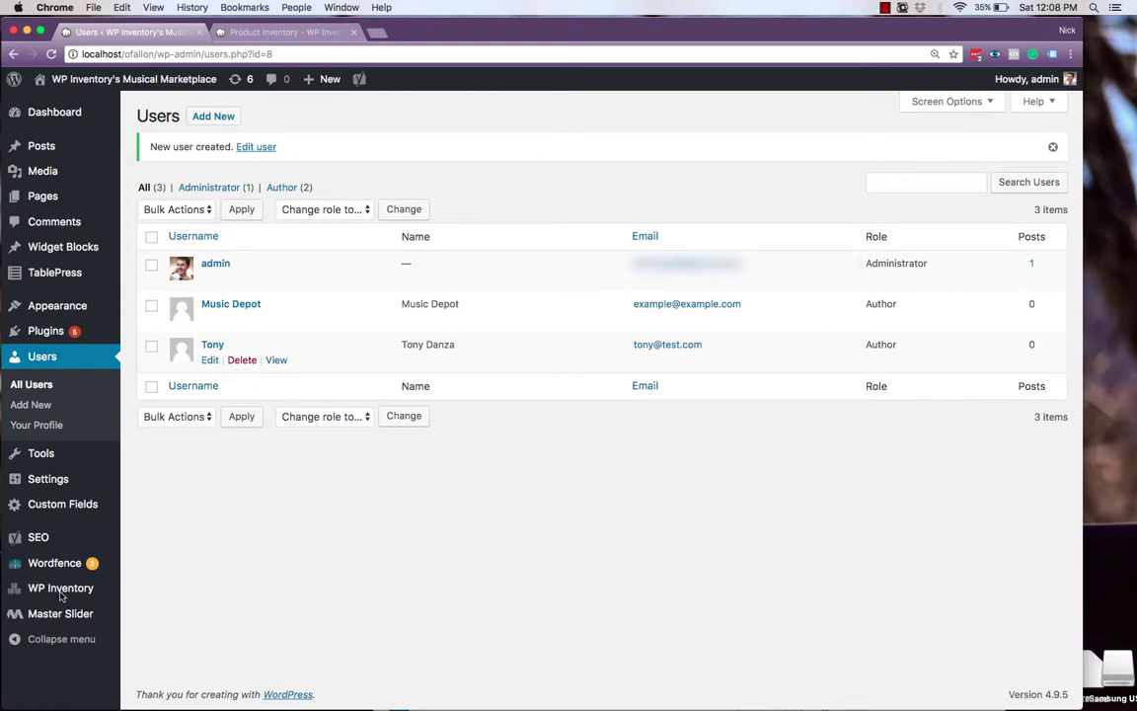
In Advanced User, set the new author to view and edit only own items, with Add allowed.
{"action": "mouse_move", "coordinate": [163, 583]}
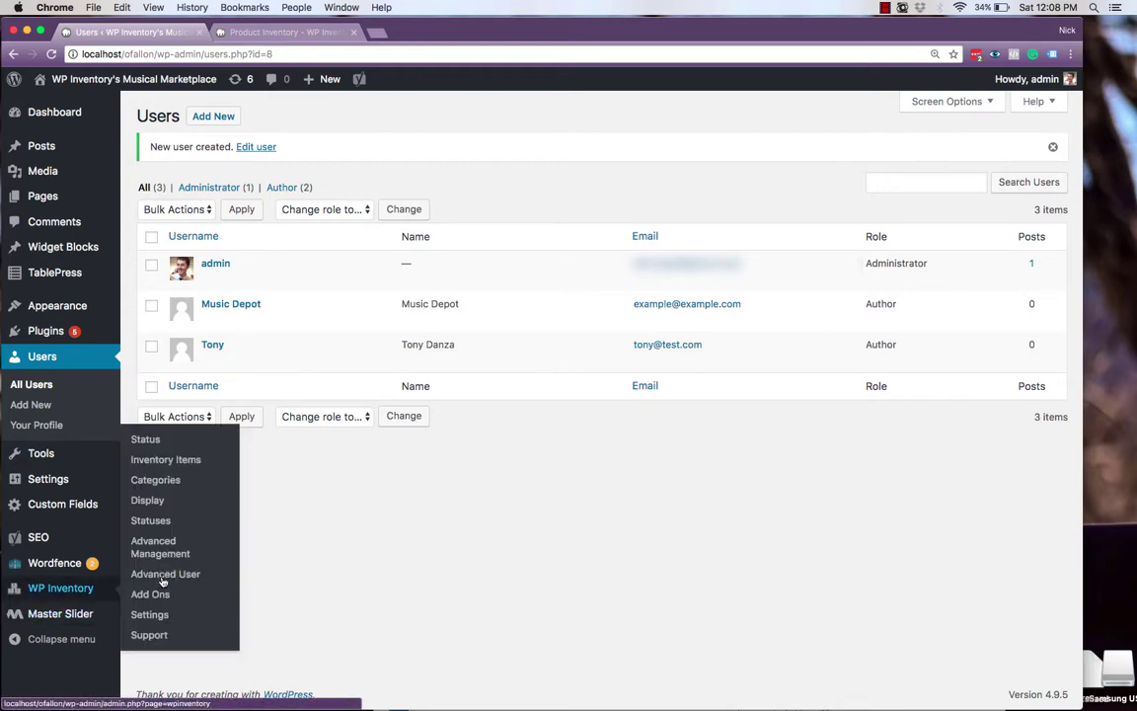
{"action": "left_click", "coordinate": [163, 581]}
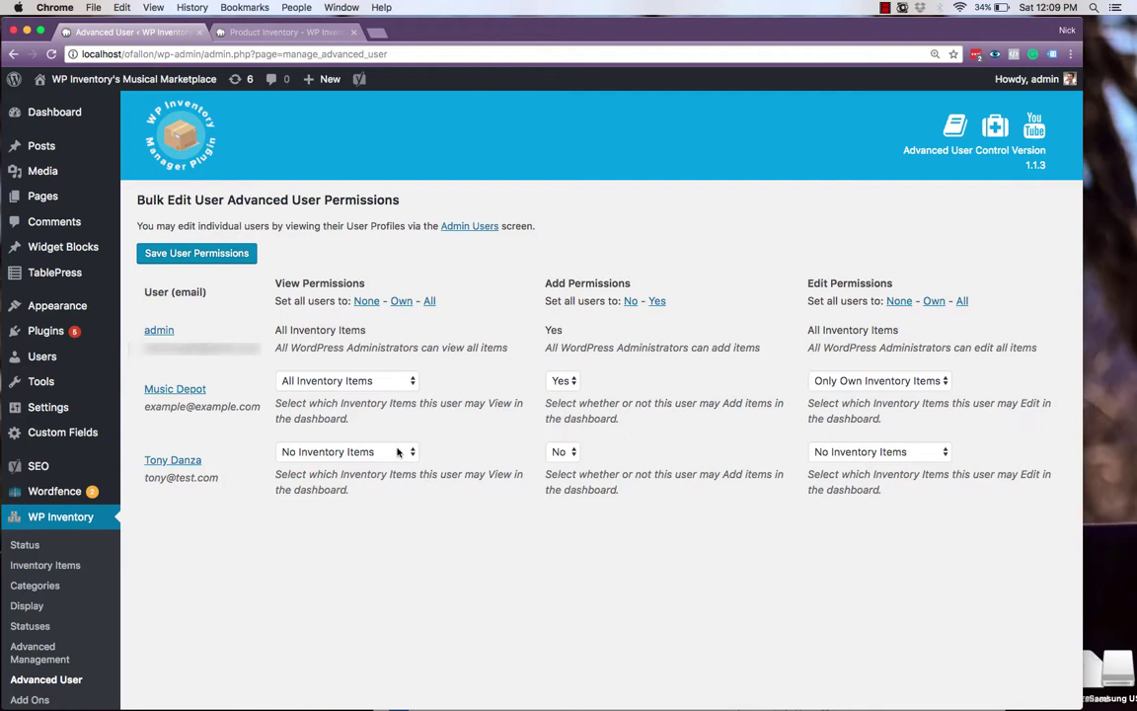
{"action": "left_click", "coordinate": [398, 451]}
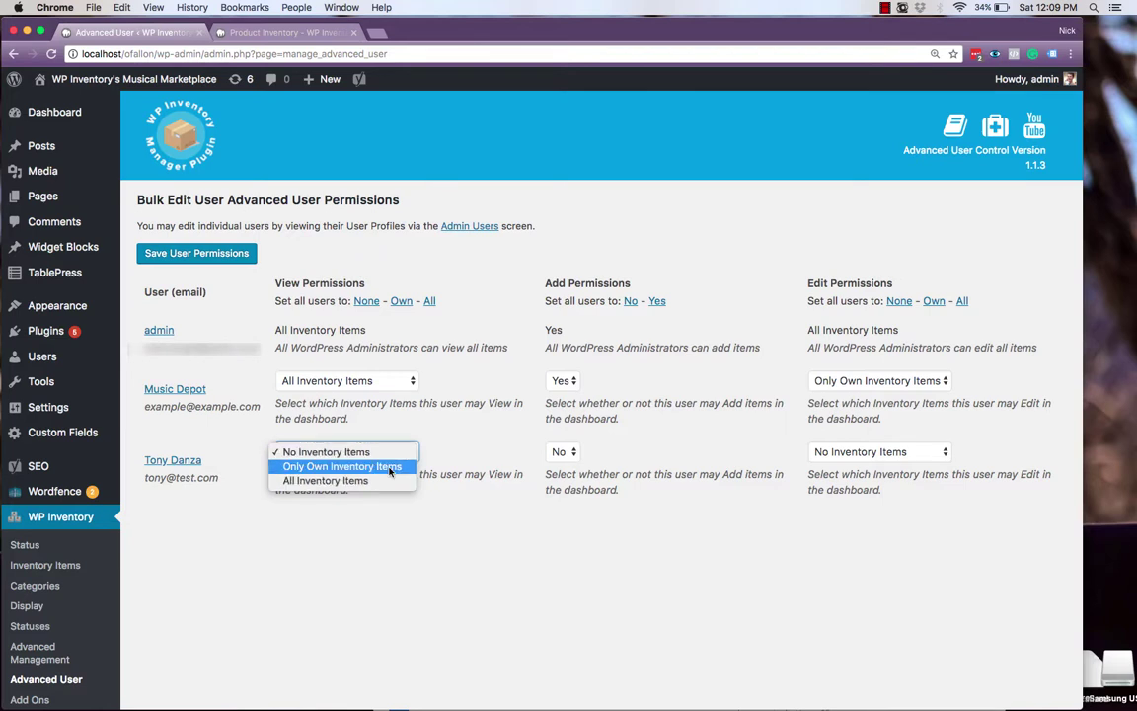
{"action": "left_click", "coordinate": [390, 469]}
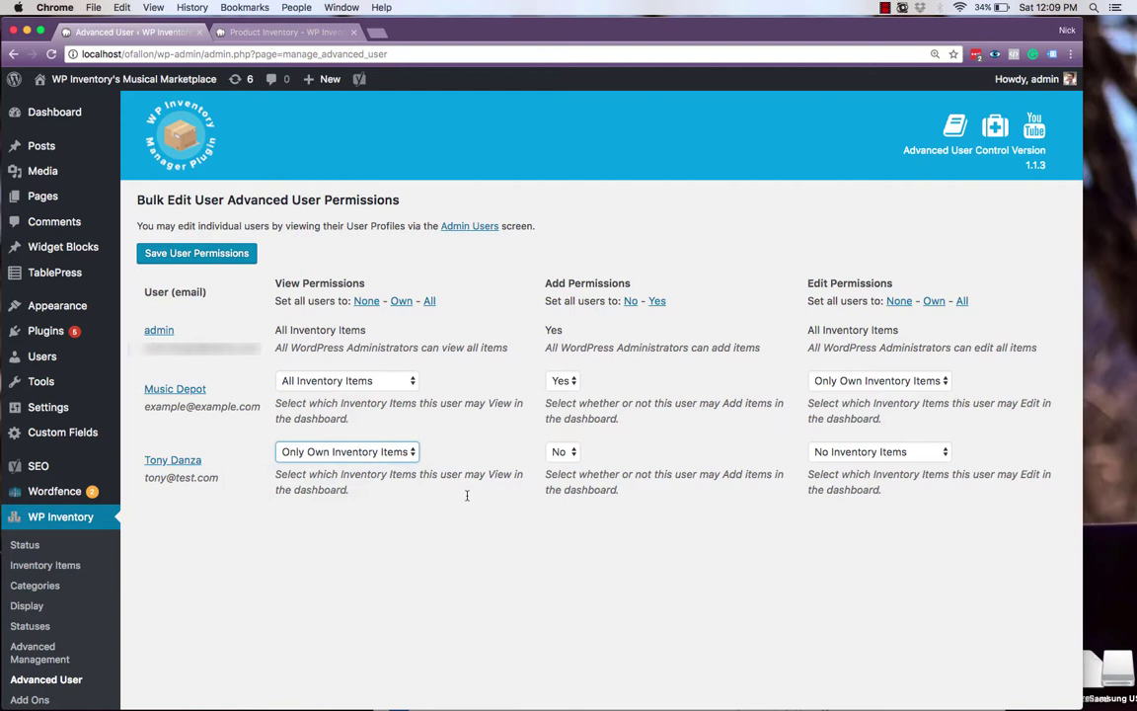
{"action": "left_click", "coordinate": [565, 453]}
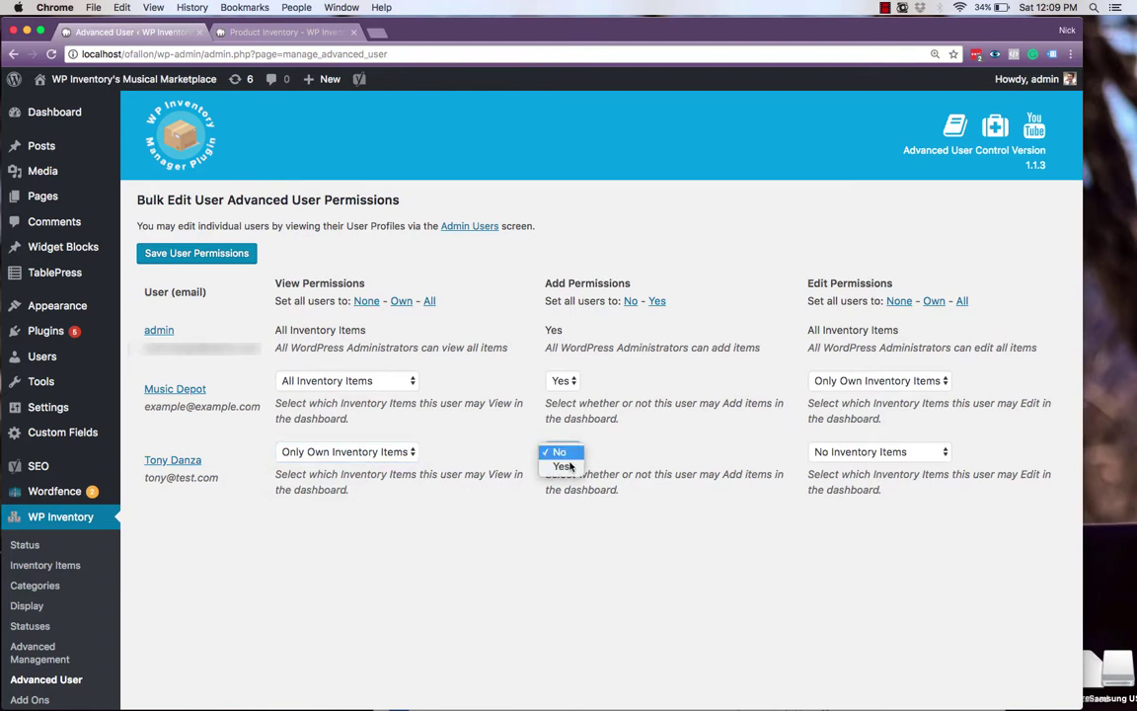
{"action": "left_click", "coordinate": [565, 466]}
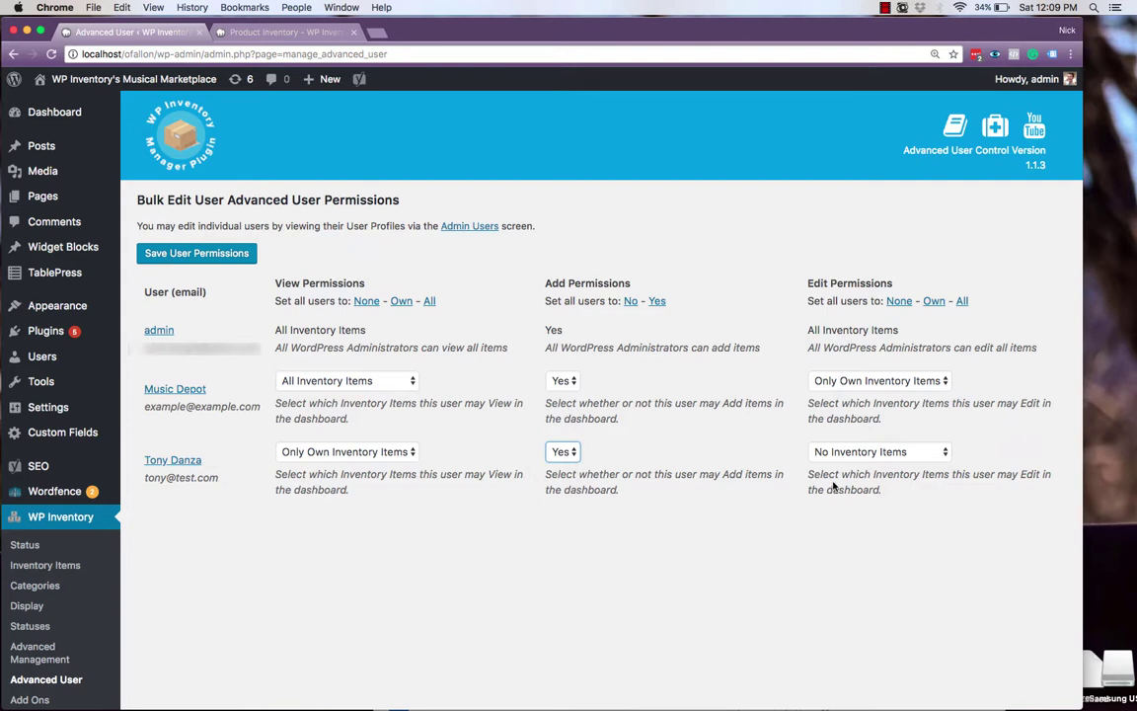
{"action": "left_click", "coordinate": [884, 453]}
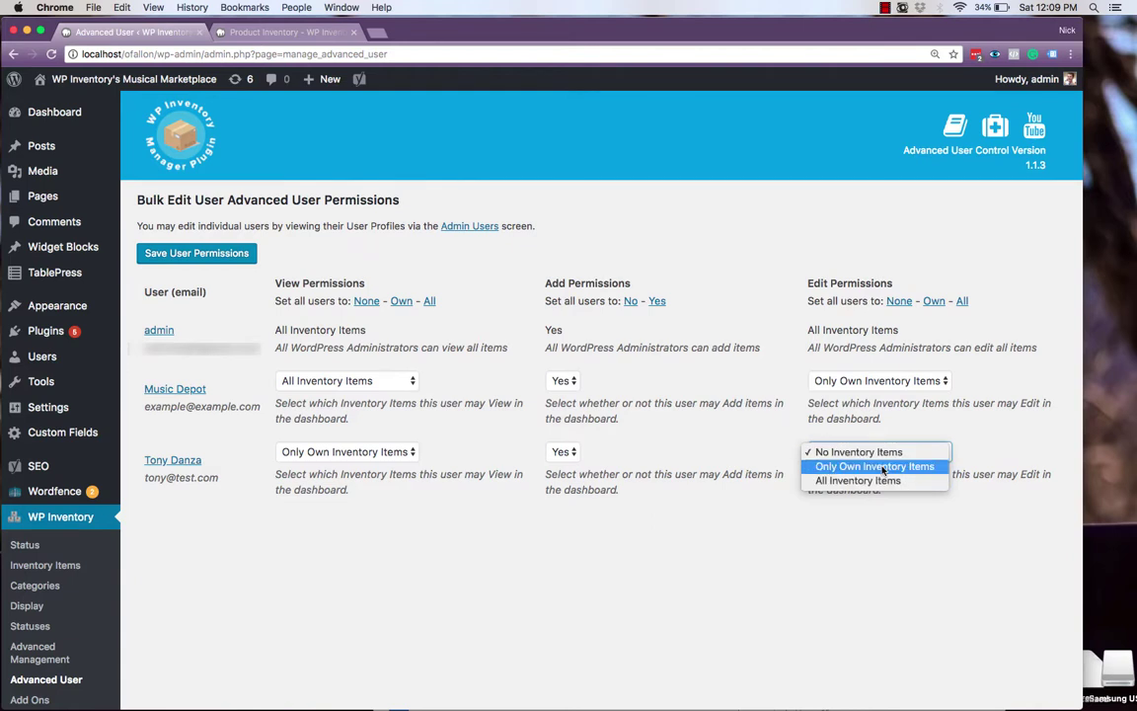
{"action": "left_click", "coordinate": [883, 468]}
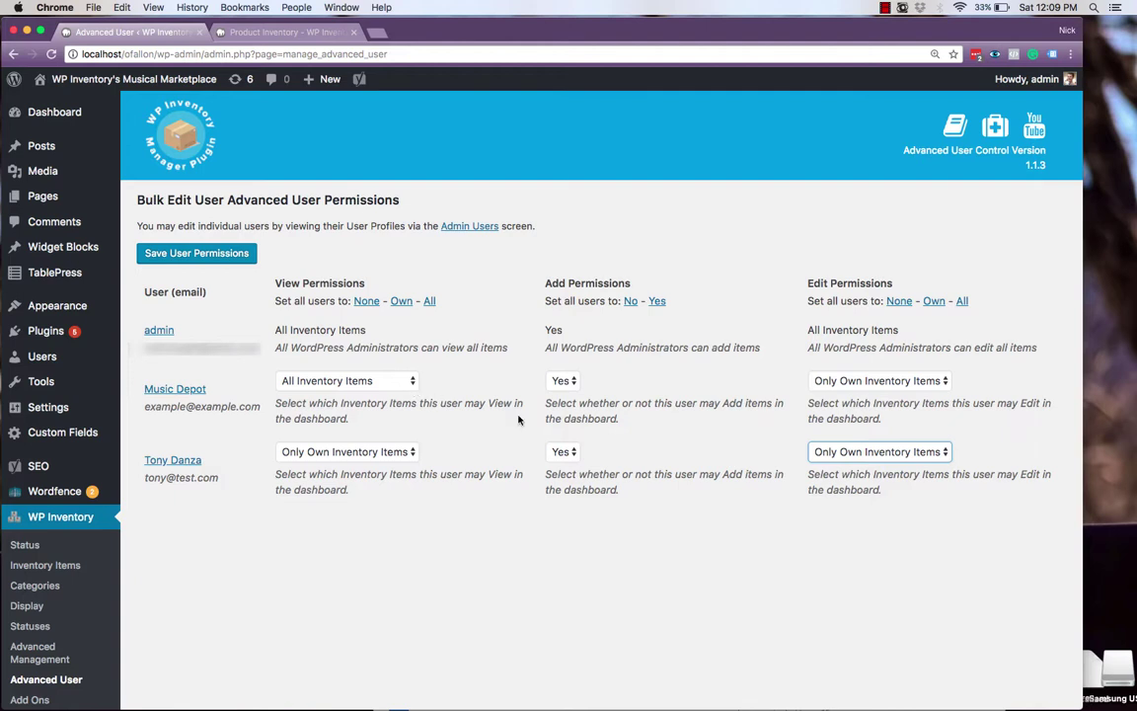
Set Music Depot to edit all items with Add set to No, and save user permissions.
{"action": "left_click", "coordinate": [837, 387]}
{"action": "left_click", "coordinate": [566, 384]}
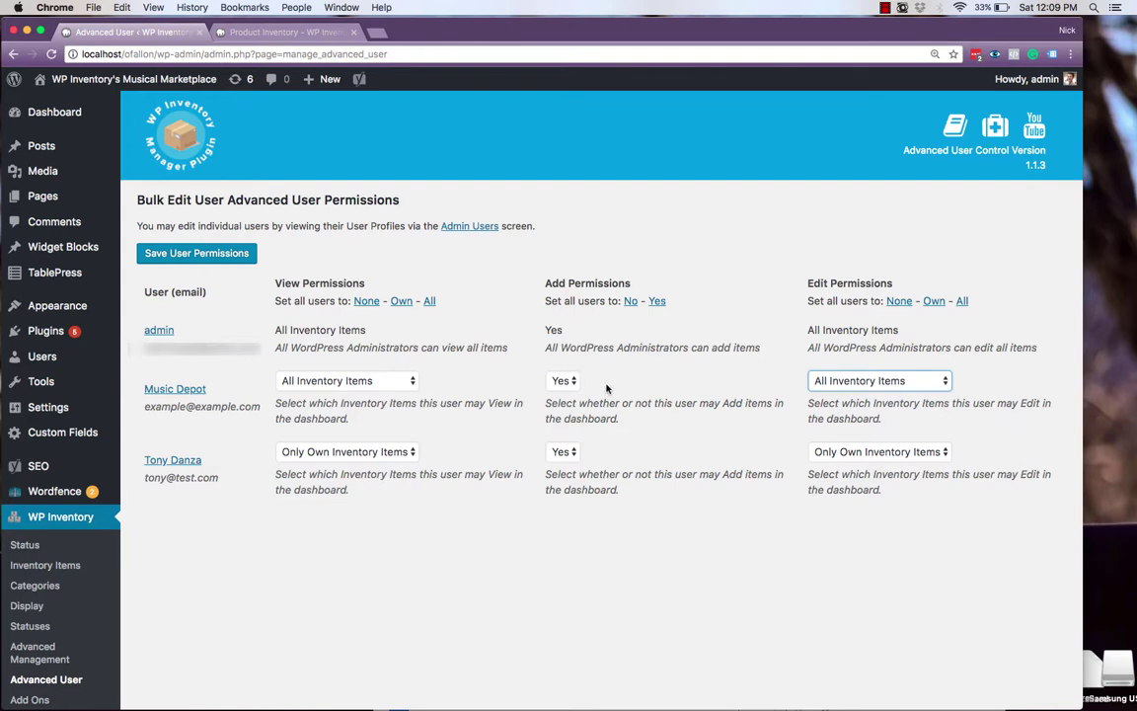
{"action": "left_click", "coordinate": [562, 381]}
{"action": "key", "text": "Return"}
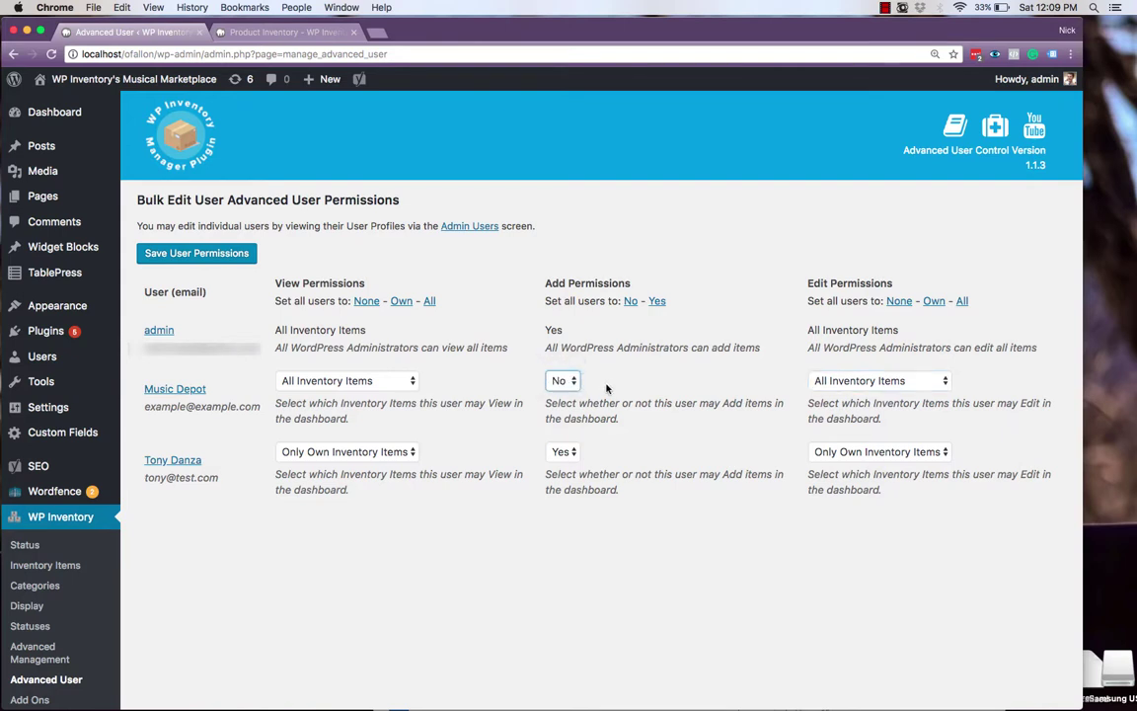
{"action": "left_click", "coordinate": [221, 254]}
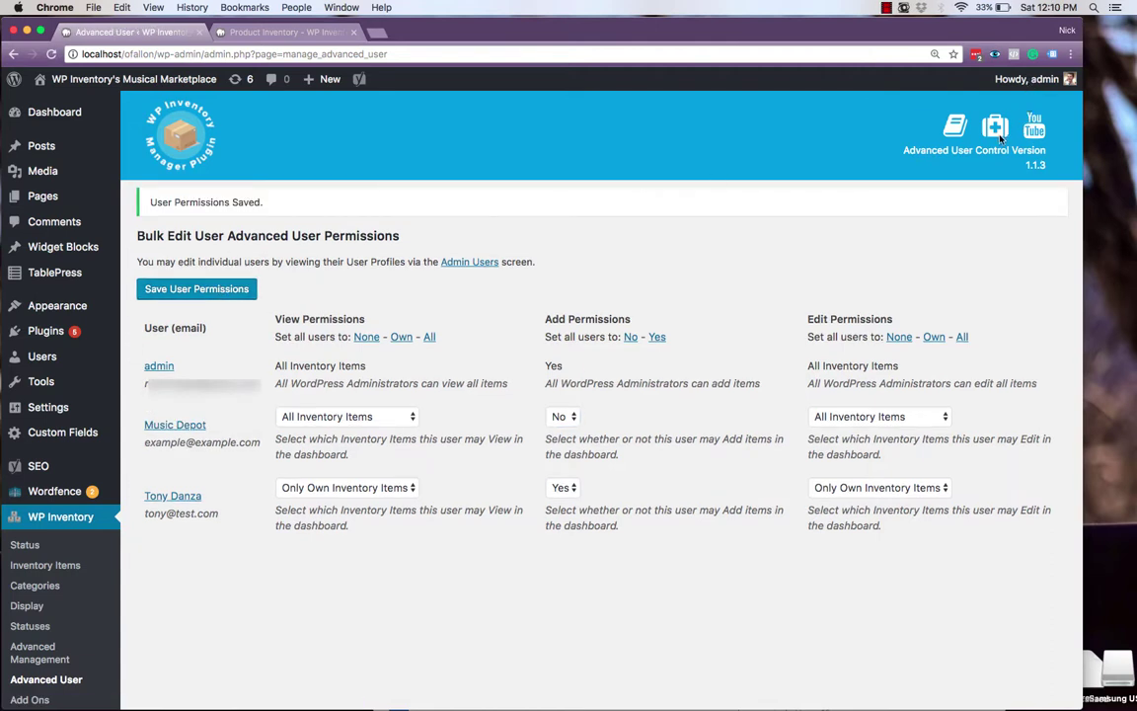
Log out of admin and sign in as the new author using their e-mail and password.
{"action": "mouse_move", "coordinate": [1027, 79]}
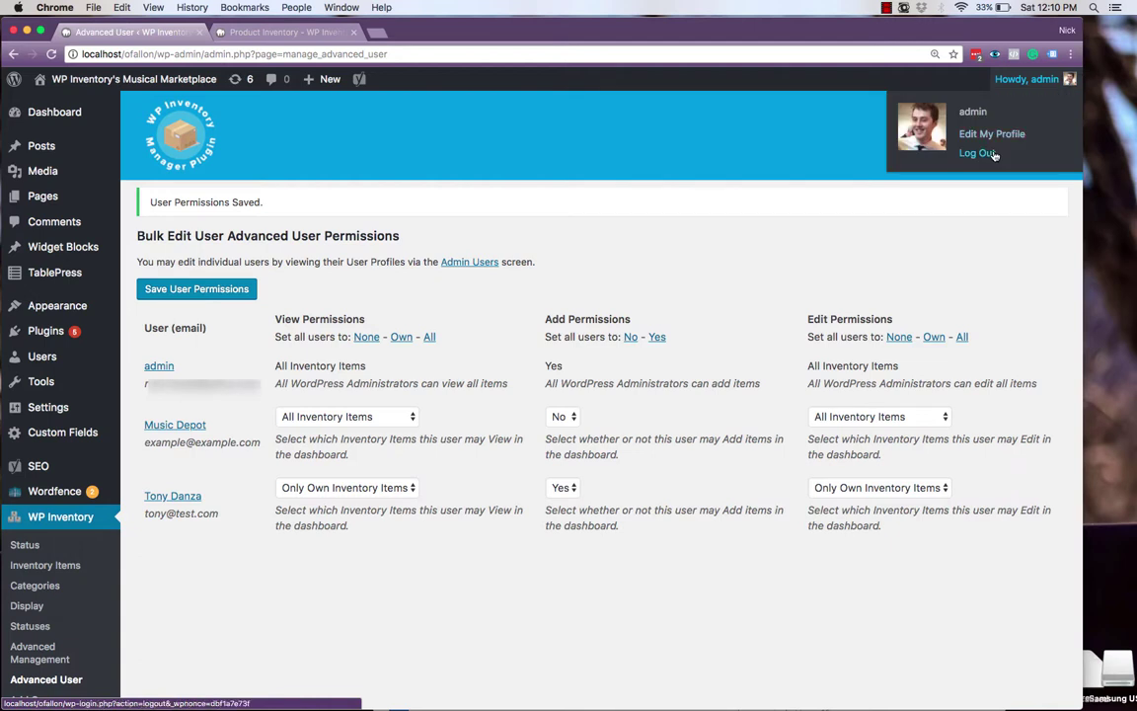
{"action": "left_click", "coordinate": [992, 154]}
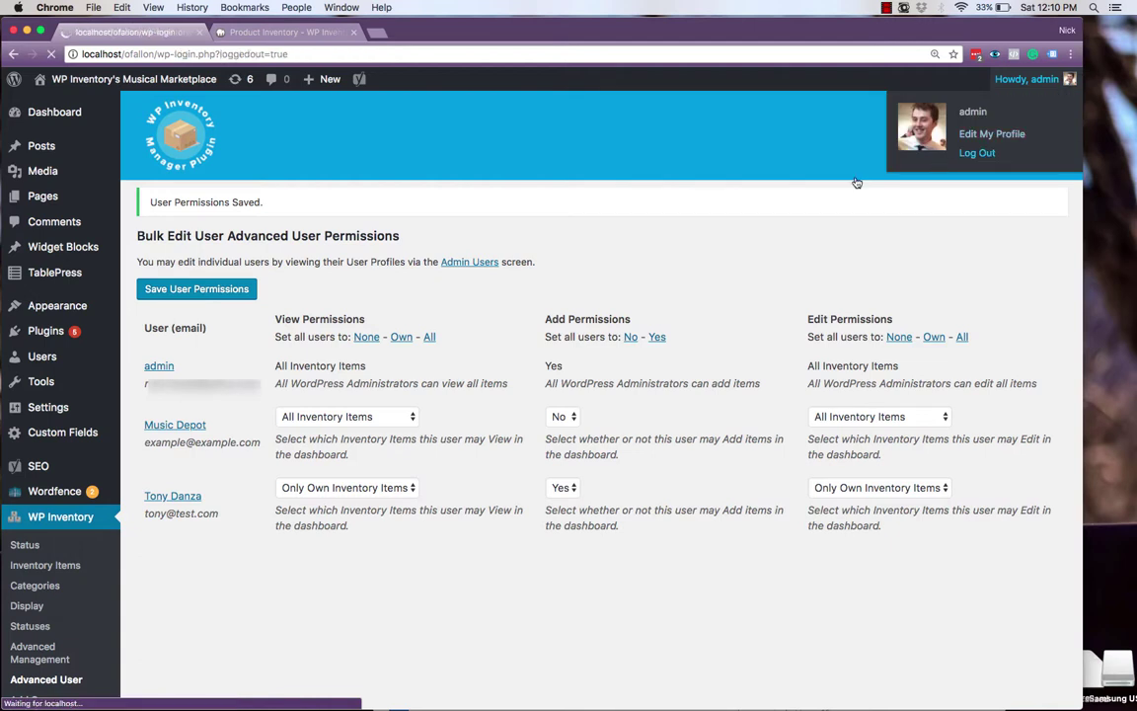
{"action": "key", "text": "BackSpace"}
{"action": "key", "text": "BackSpace"}
{"action": "key", "text": "BackSpace"}
{"action": "key", "text": "BackSpace"}
{"action": "key", "text": "BackSpace"}
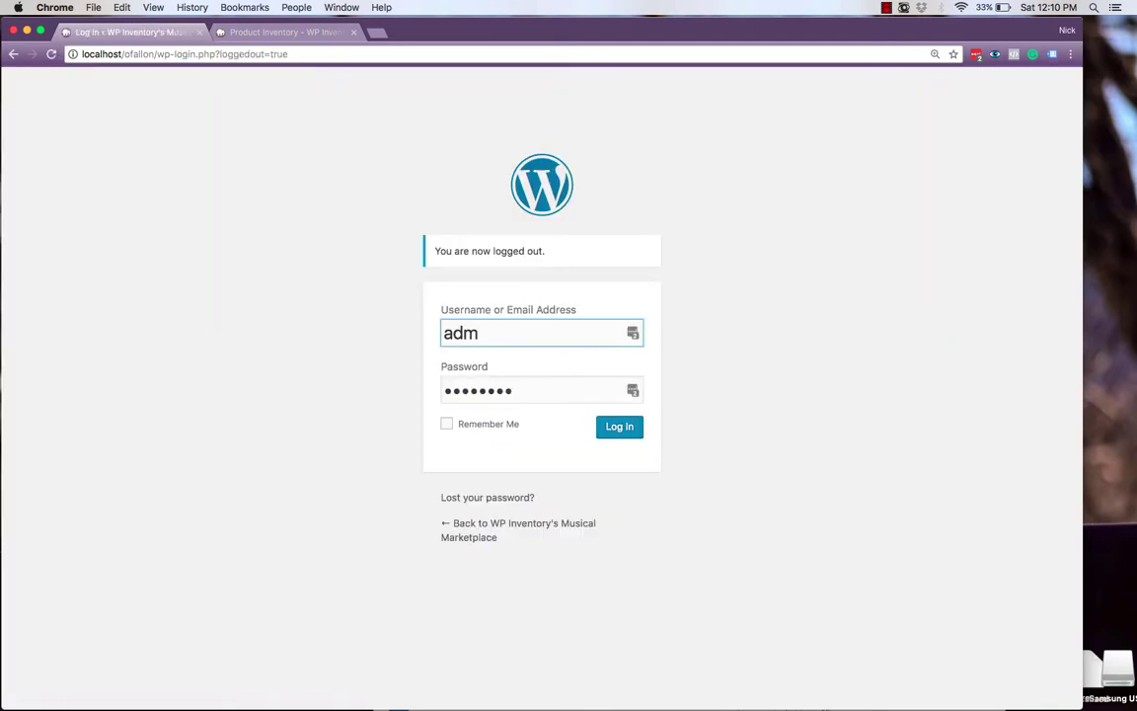
{"action": "type", "text": "tony@test.com"}
{"action": "key", "text": "Tab"}
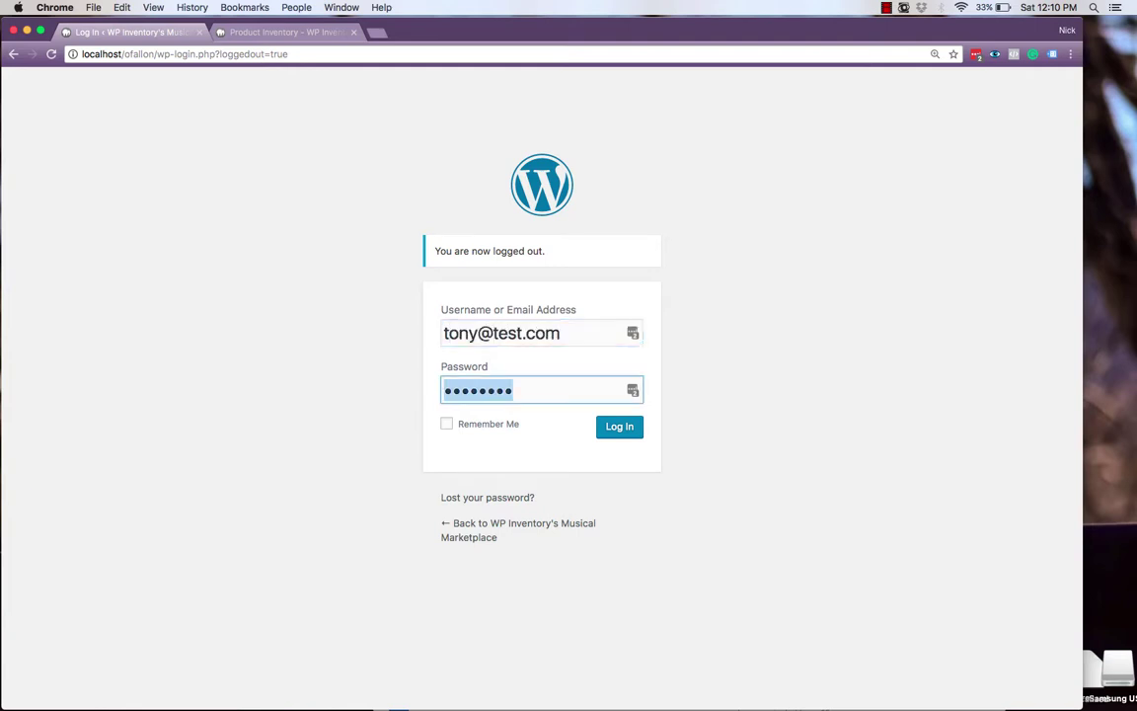
{"action": "key", "text": "super+v"}
{"action": "key", "text": "Return"}
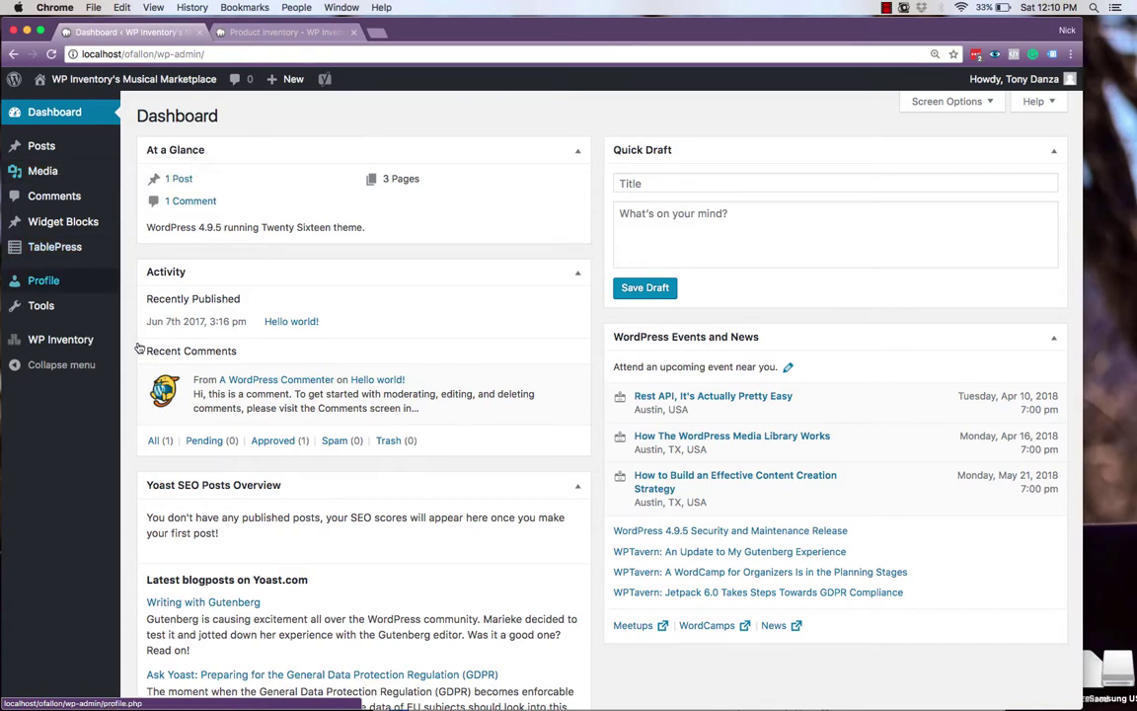
Add Luna H-Series as a Guitars item priced 249.89 with quantity 100, then check the Drums and Guitars lists.
{"action": "mouse_move", "coordinate": [163, 366]}
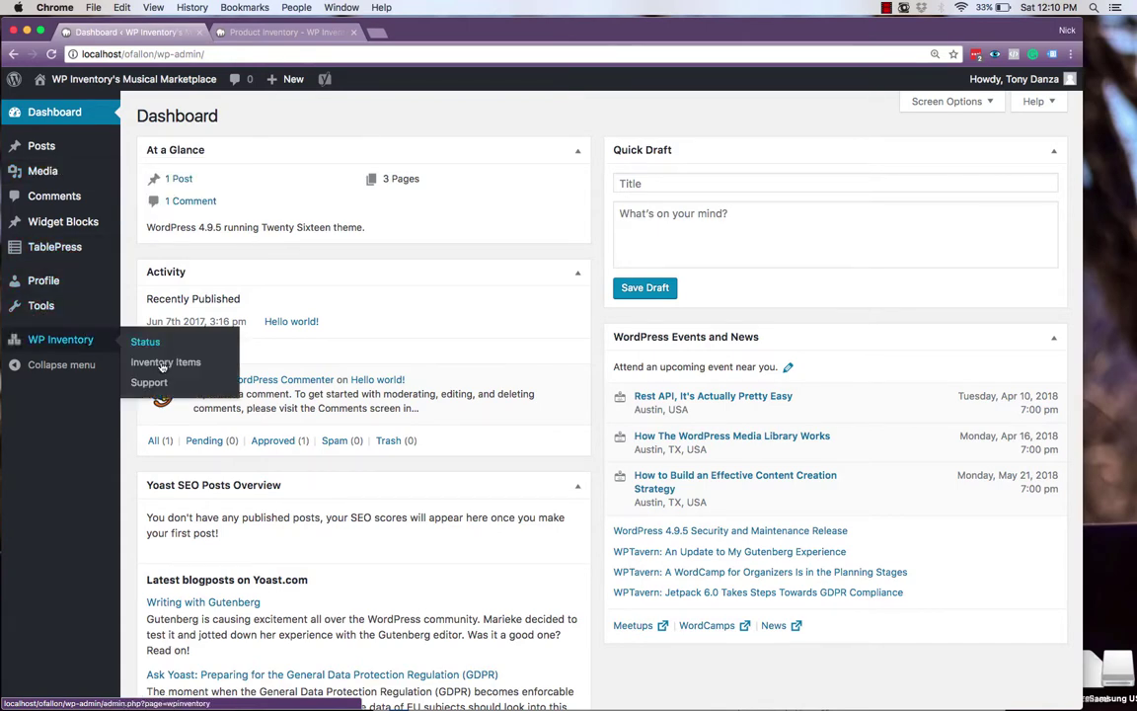
{"action": "left_click", "coordinate": [163, 363]}
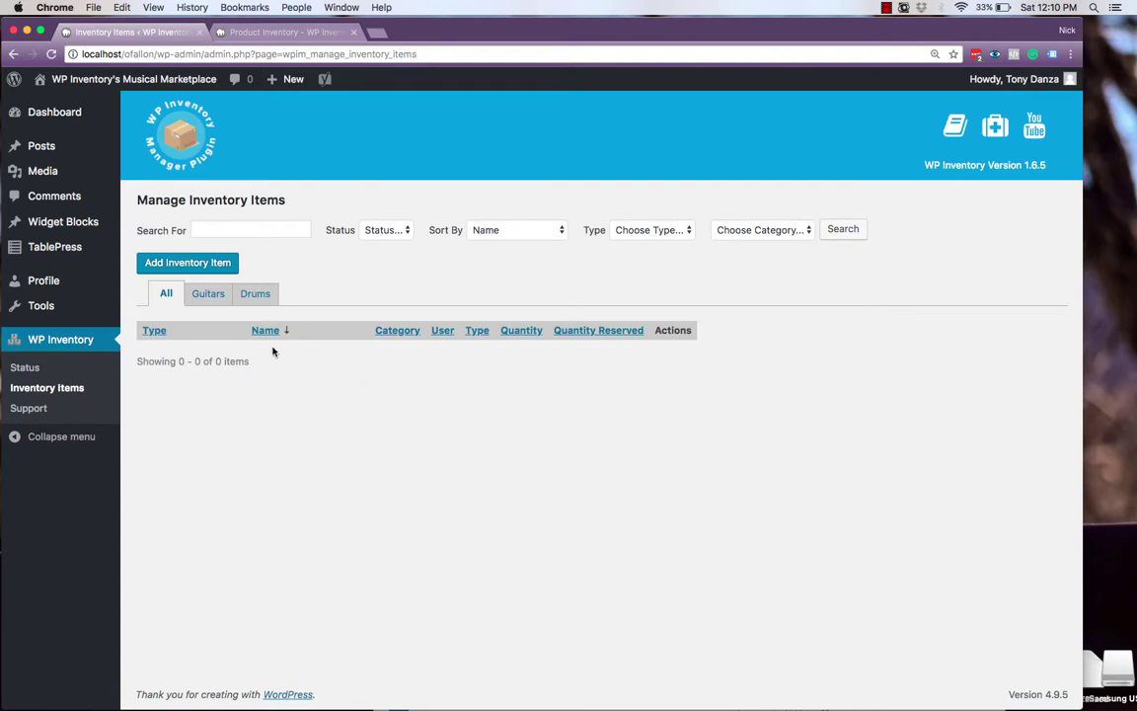
{"action": "left_click", "coordinate": [208, 265]}
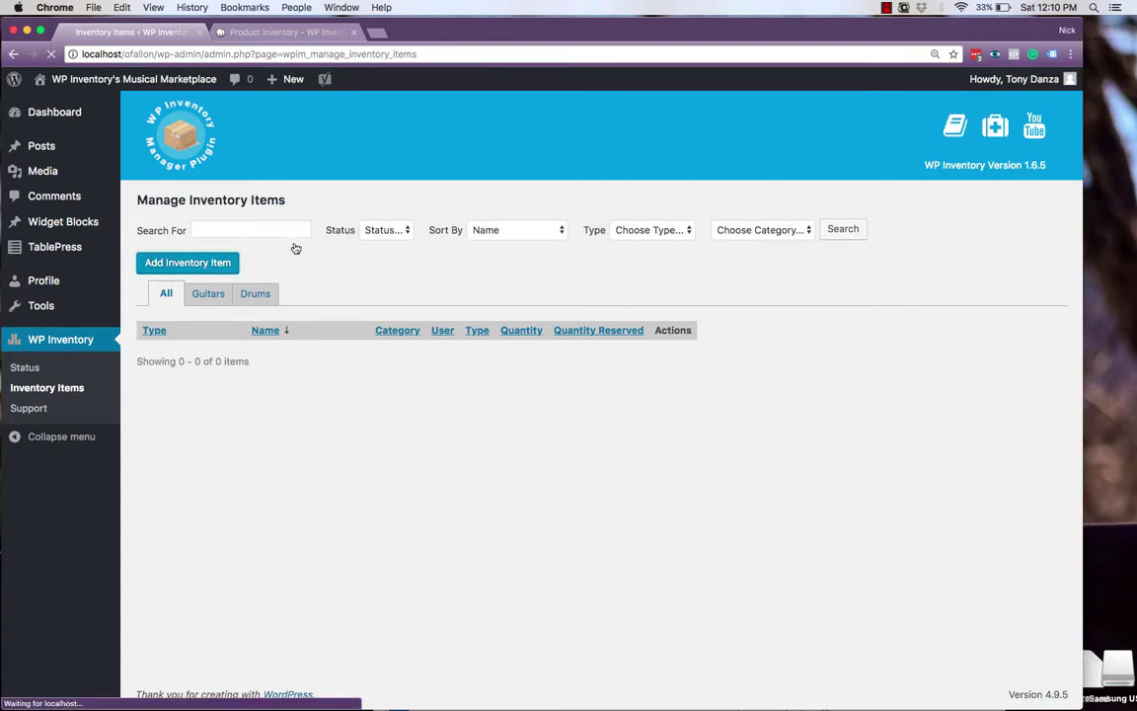
{"action": "left_click", "coordinate": [346, 241]}
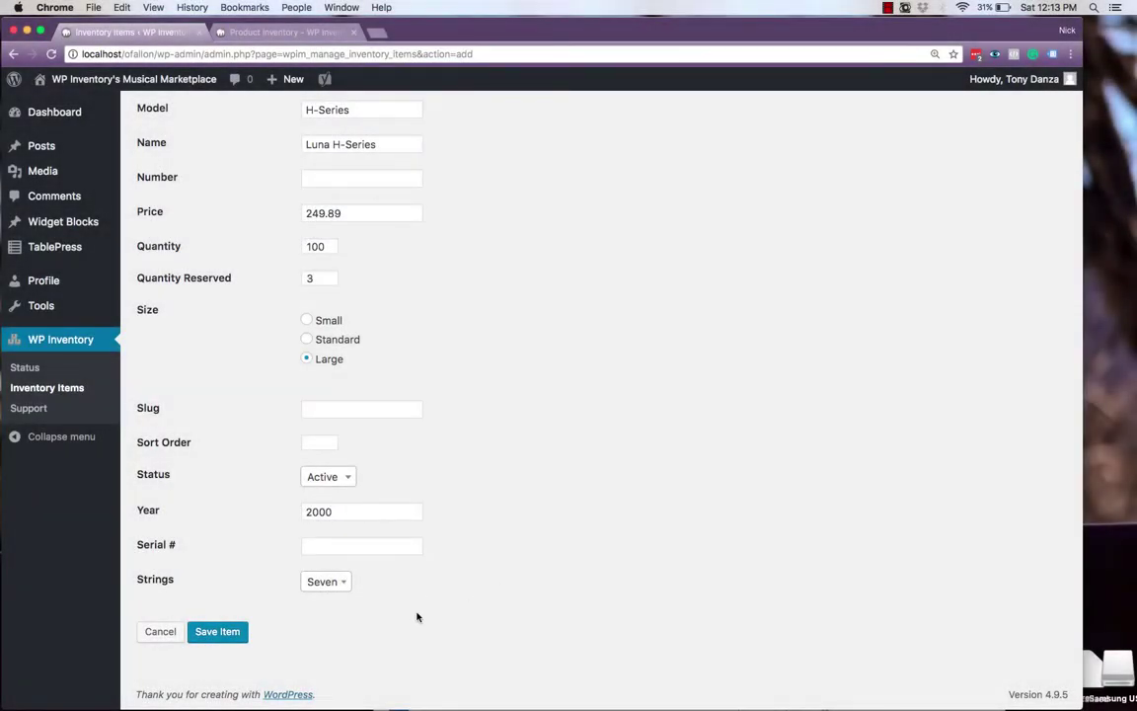
{"action": "left_click", "coordinate": [240, 634]}
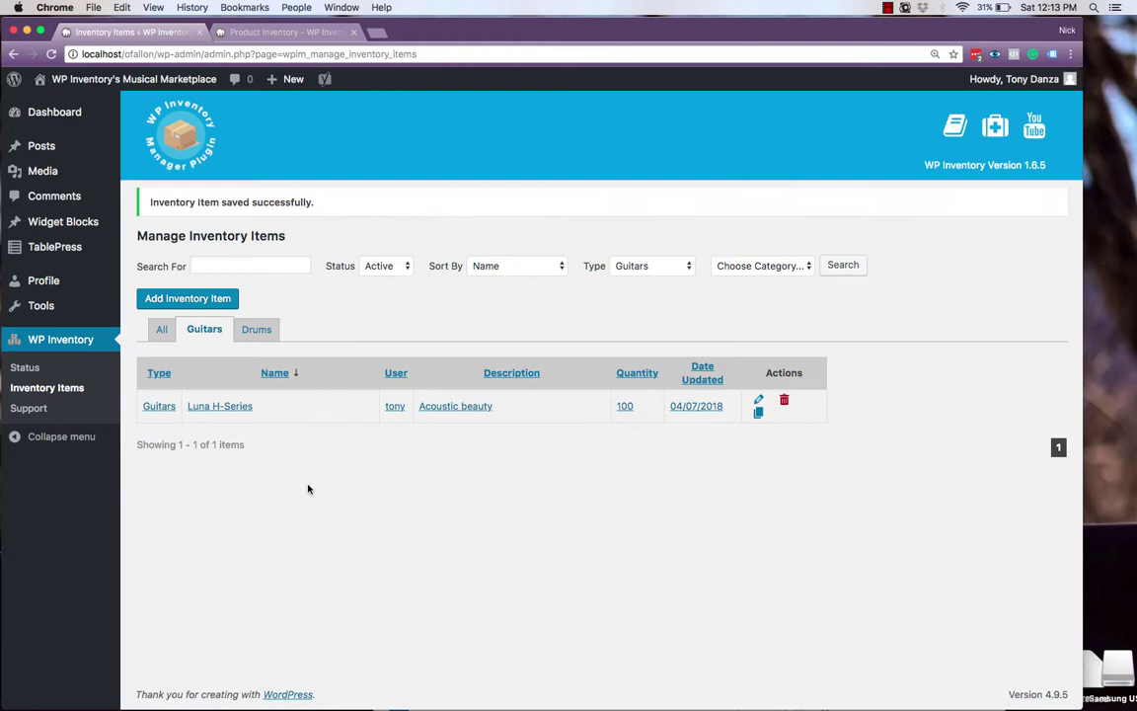
{"action": "left_click", "coordinate": [255, 329]}
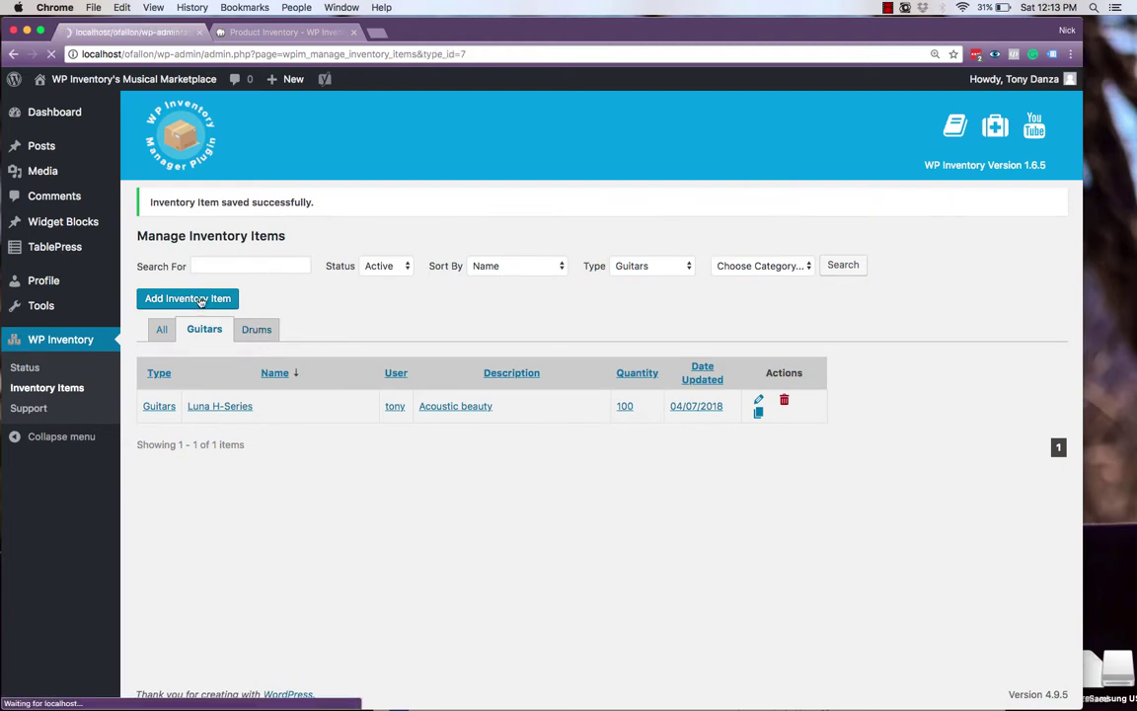
{"action": "left_click", "coordinate": [200, 294]}
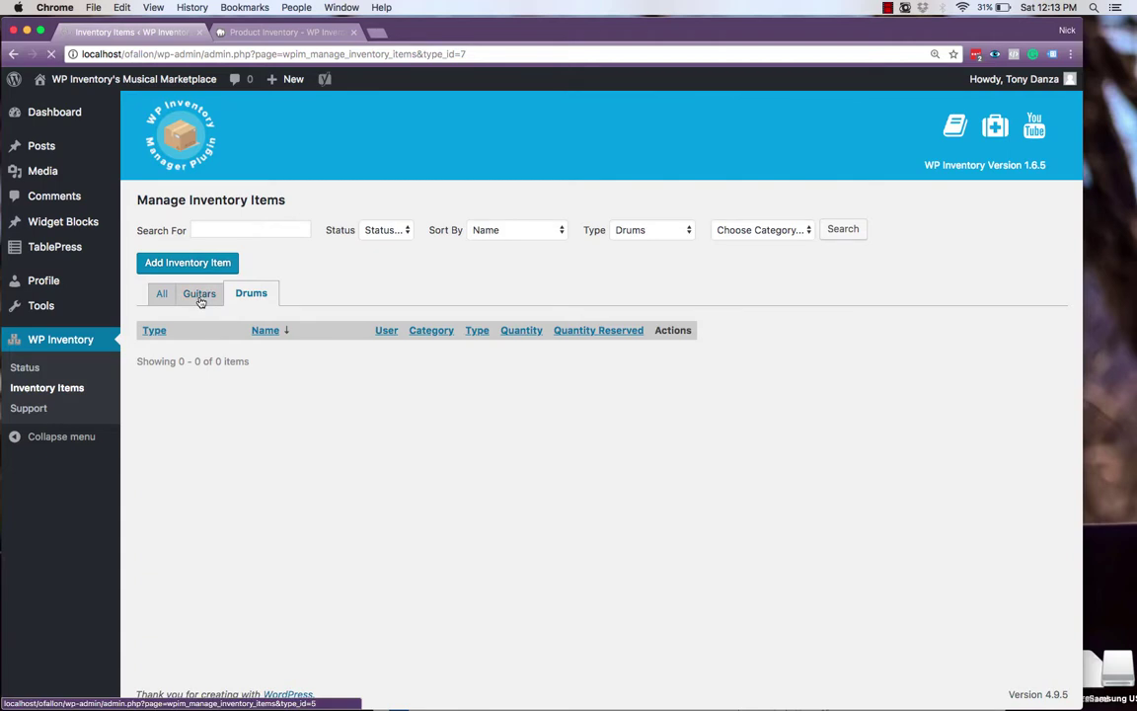
Switch back to the admin account and open WP Inventory's Inventory Items list showing all three items.
{"action": "left_click", "coordinate": [978, 166]}
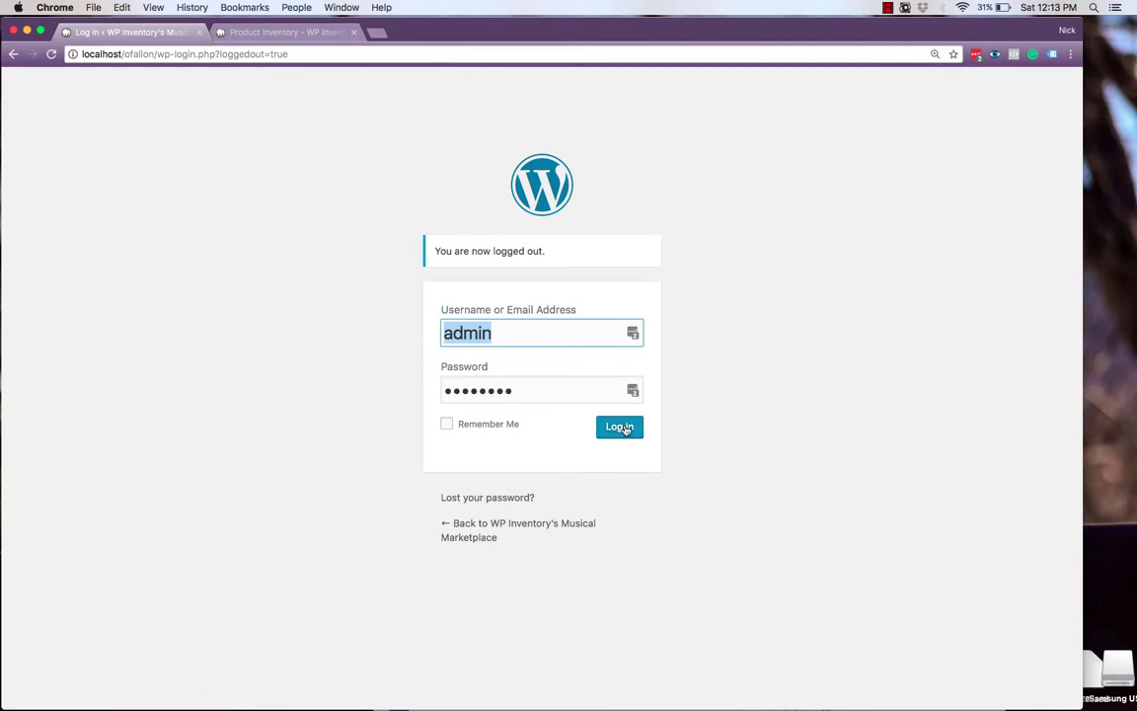
{"action": "left_click", "coordinate": [622, 427]}
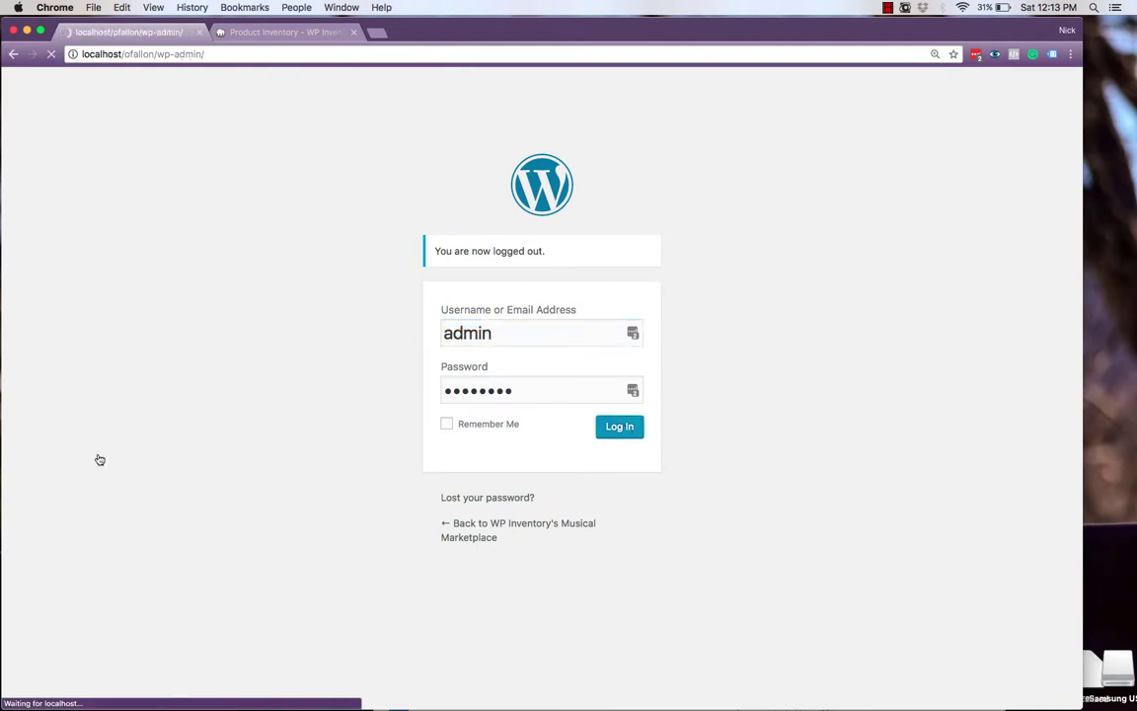
{"action": "mouse_move", "coordinate": [60, 568]}
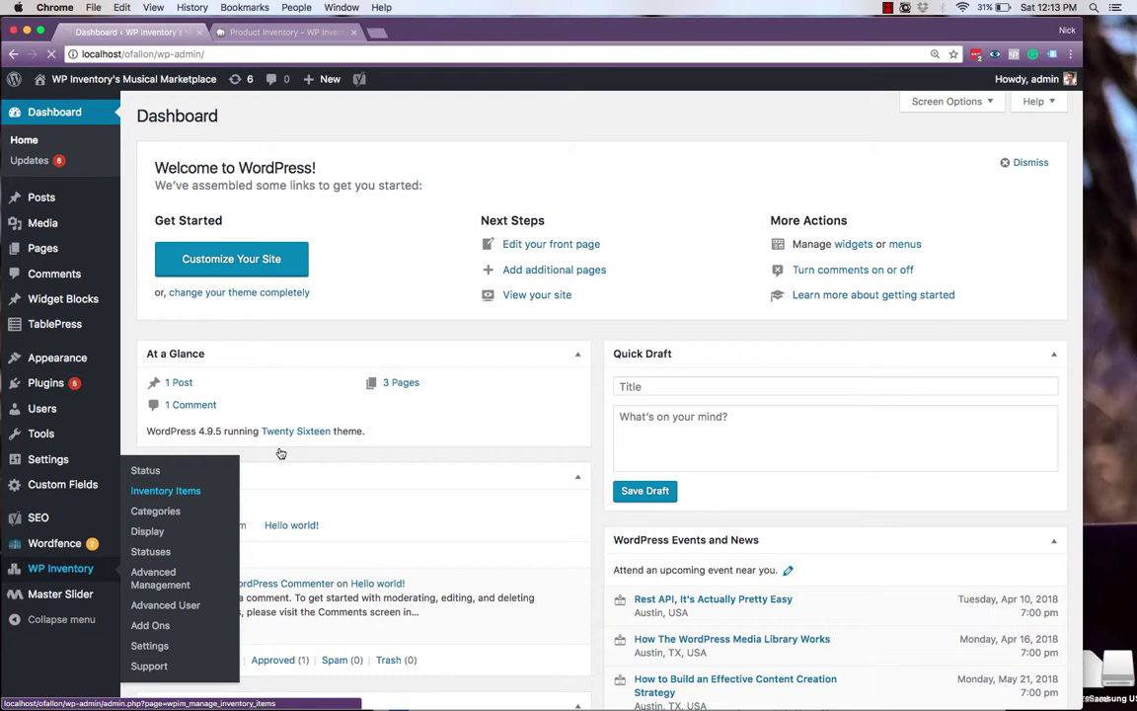
{"action": "left_click", "coordinate": [165, 491]}
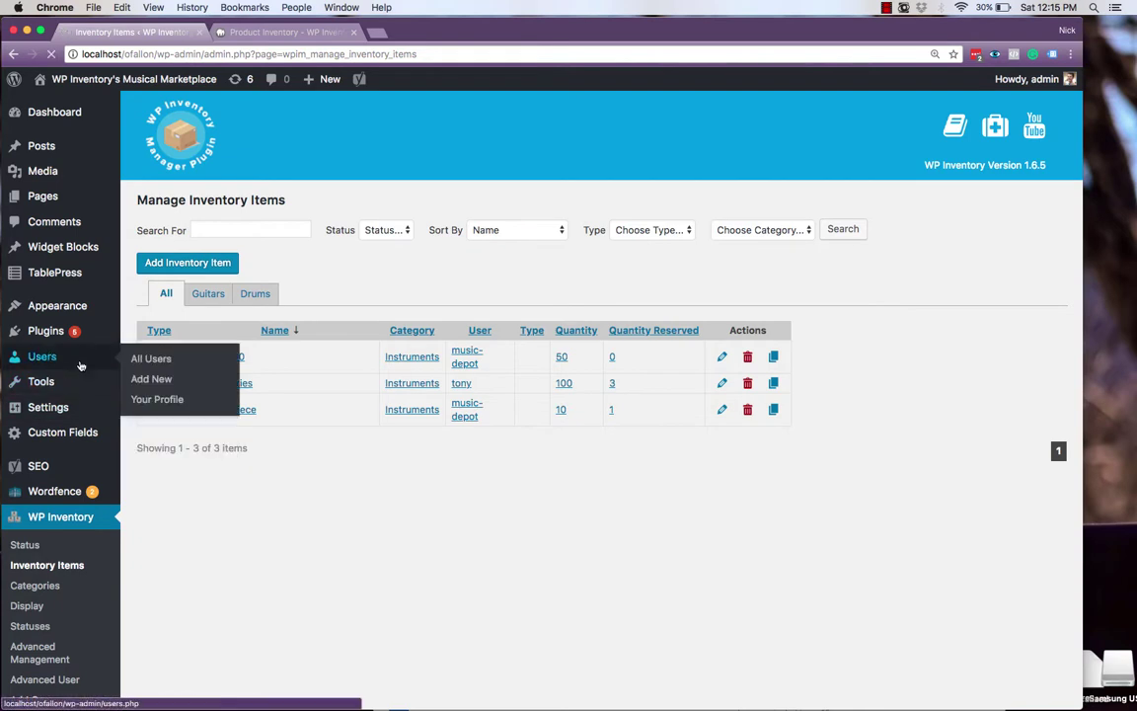
Check the author's user ID, then draft page 'Tony's Selection' with [wpinventory user_id="8"].
{"action": "left_click", "coordinate": [81, 365]}
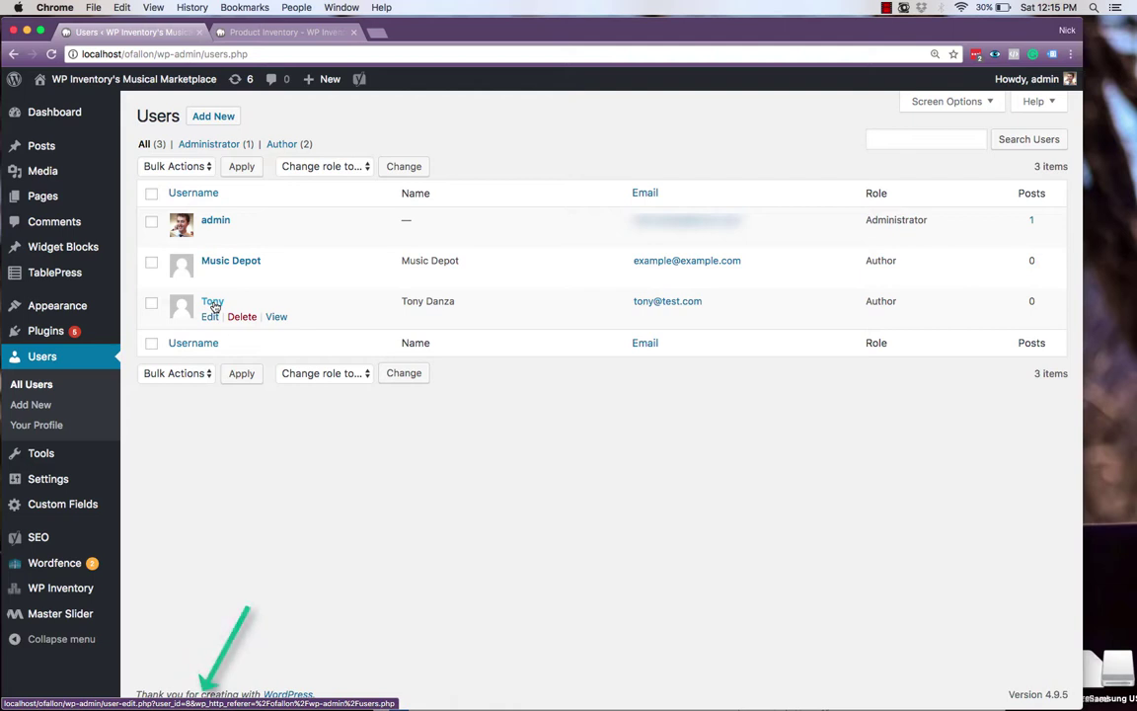
{"action": "left_click", "coordinate": [84, 198]}
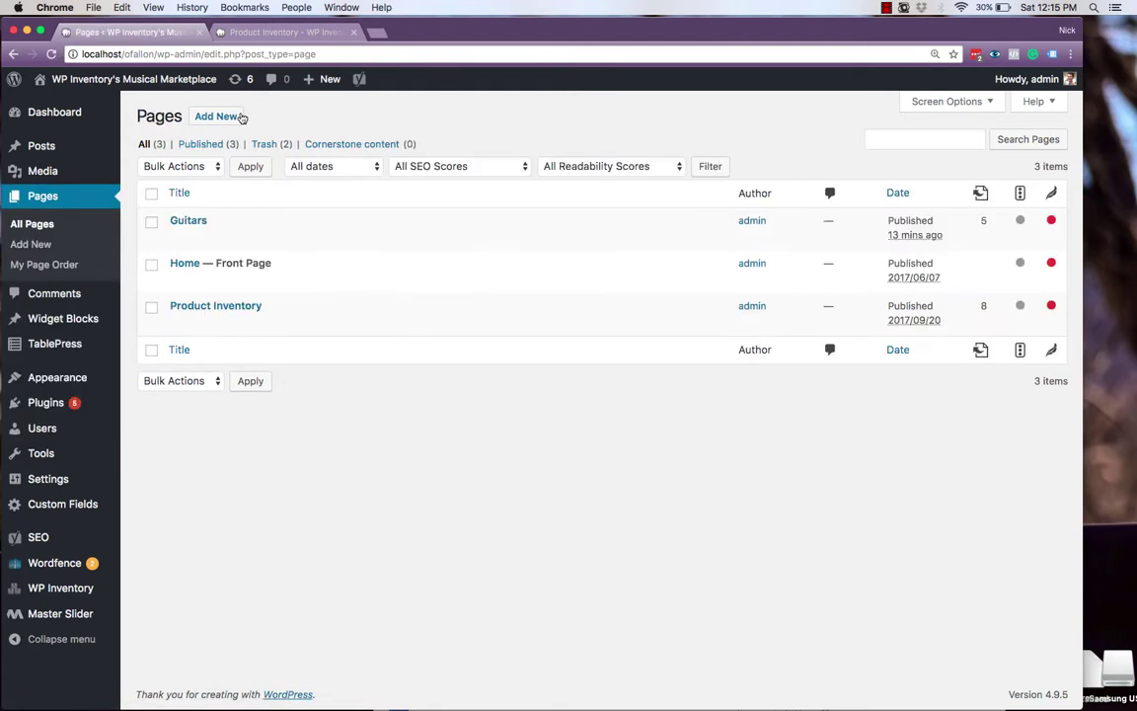
{"action": "left_click", "coordinate": [240, 116]}
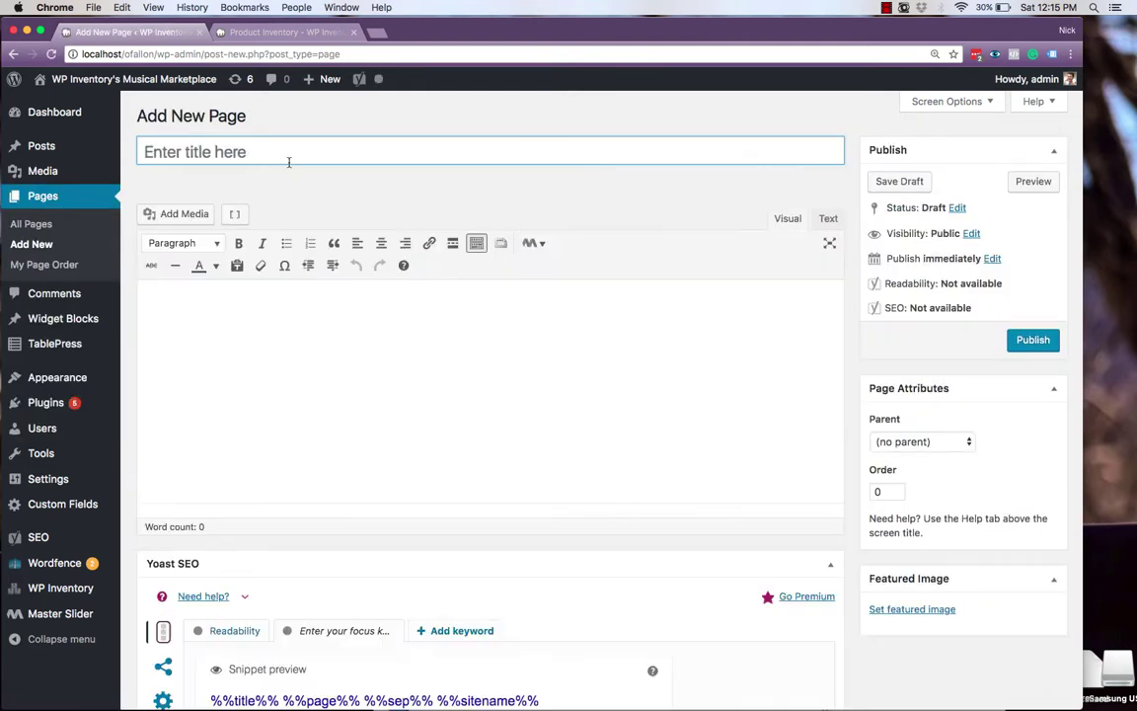
{"action": "left_click", "coordinate": [288, 161]}
{"action": "type", "text": "Tony"}
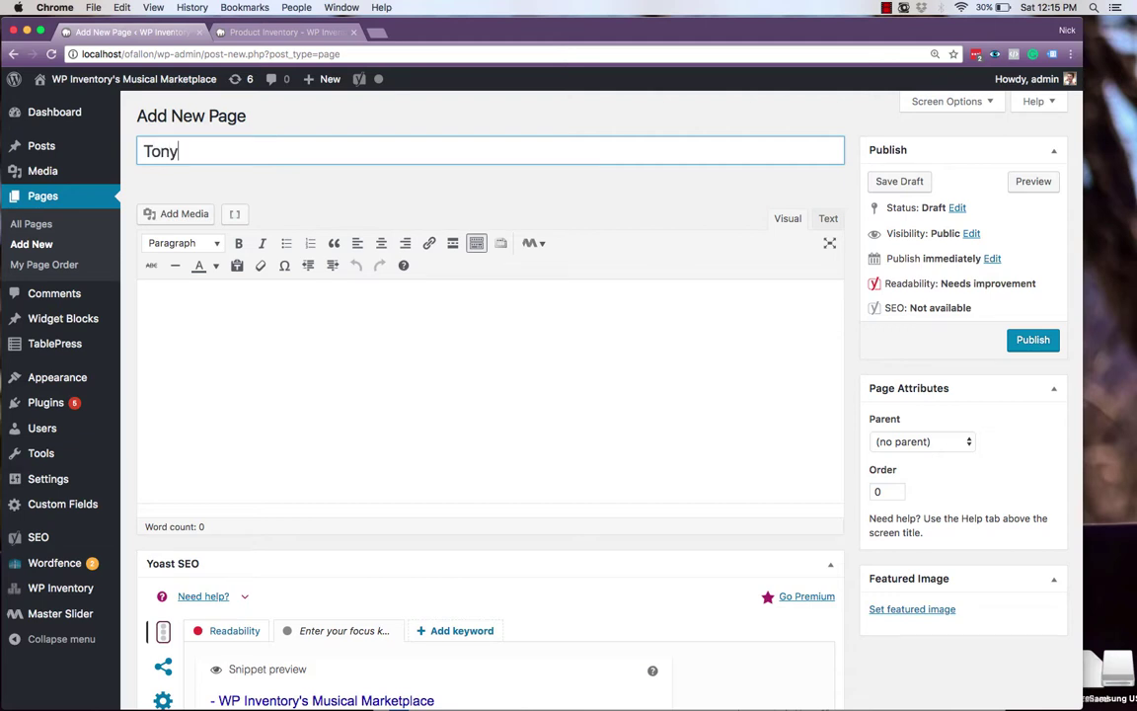
{"action": "type", "text": "'s S"}
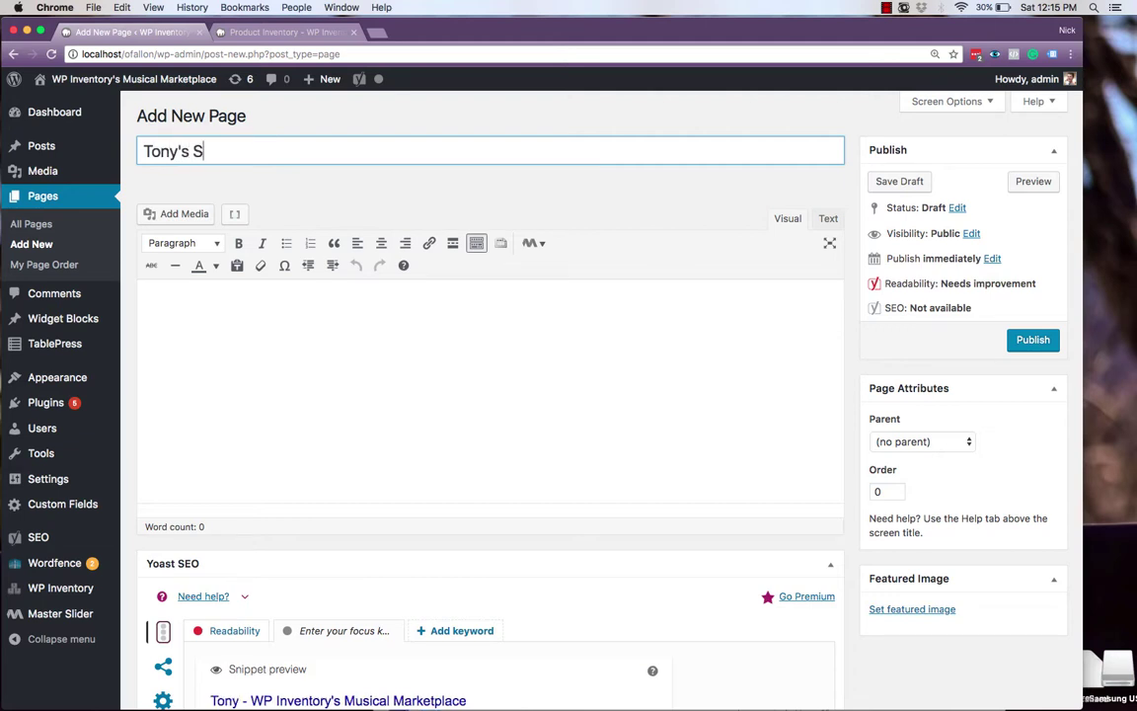
{"action": "type", "text": "elect"}
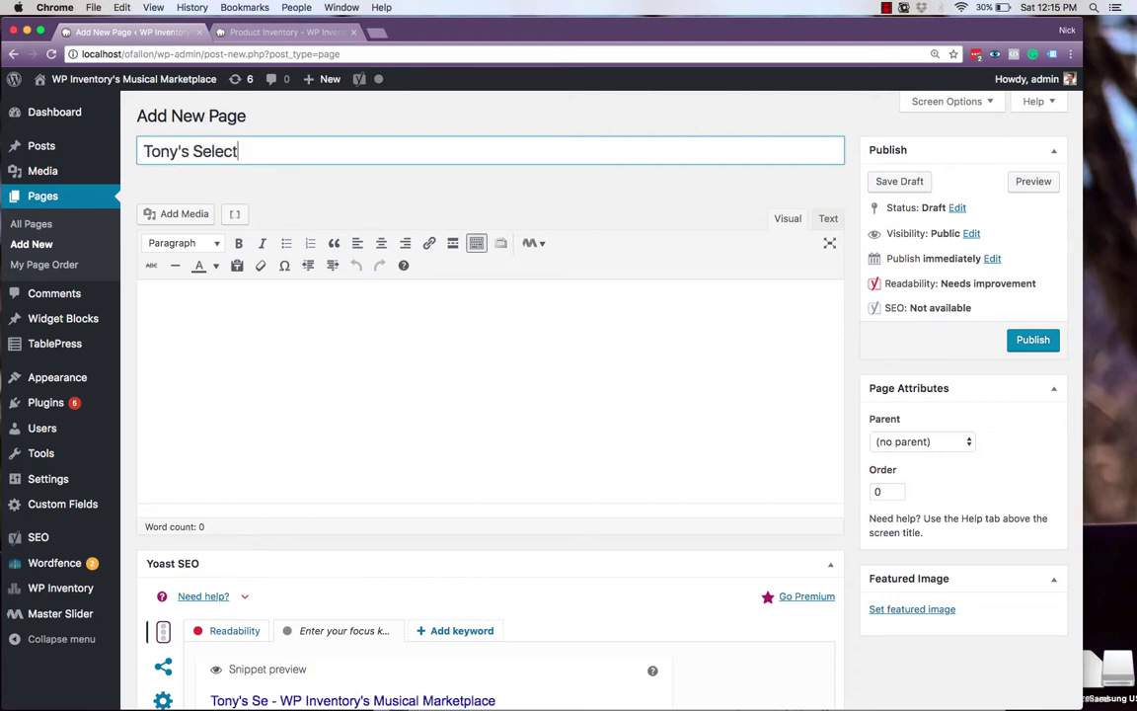
{"action": "type", "text": "ion"}
{"action": "left_click", "coordinate": [309, 316]}
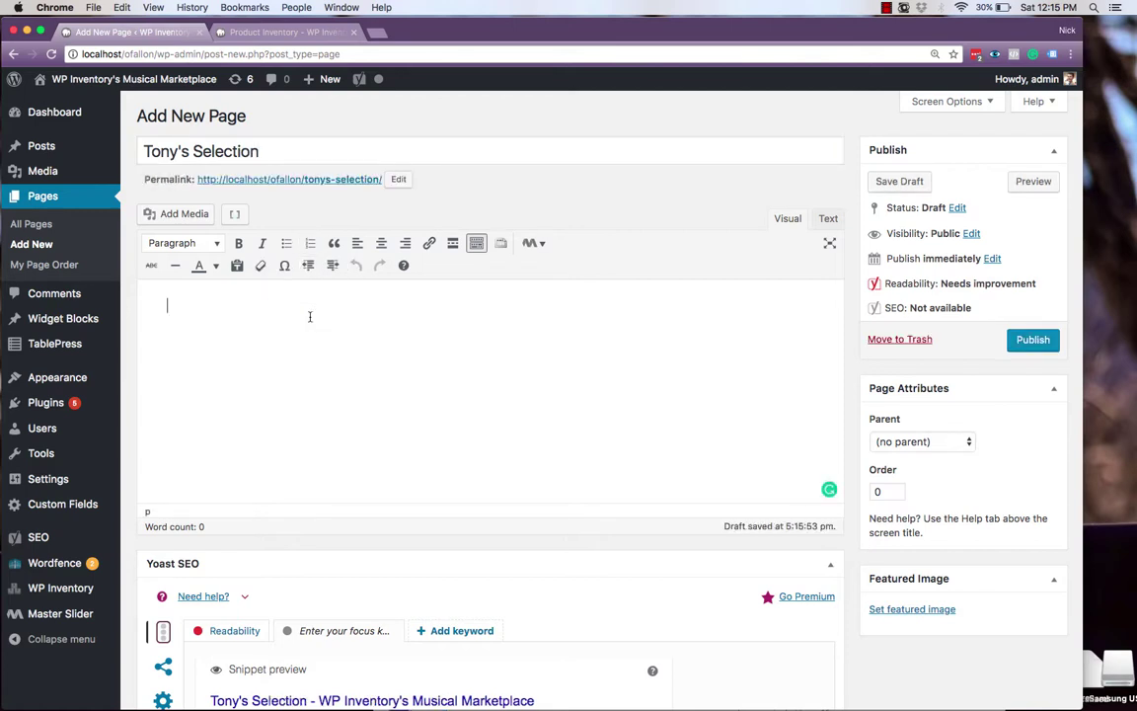
{"action": "type", "text": "[wpinventory "}
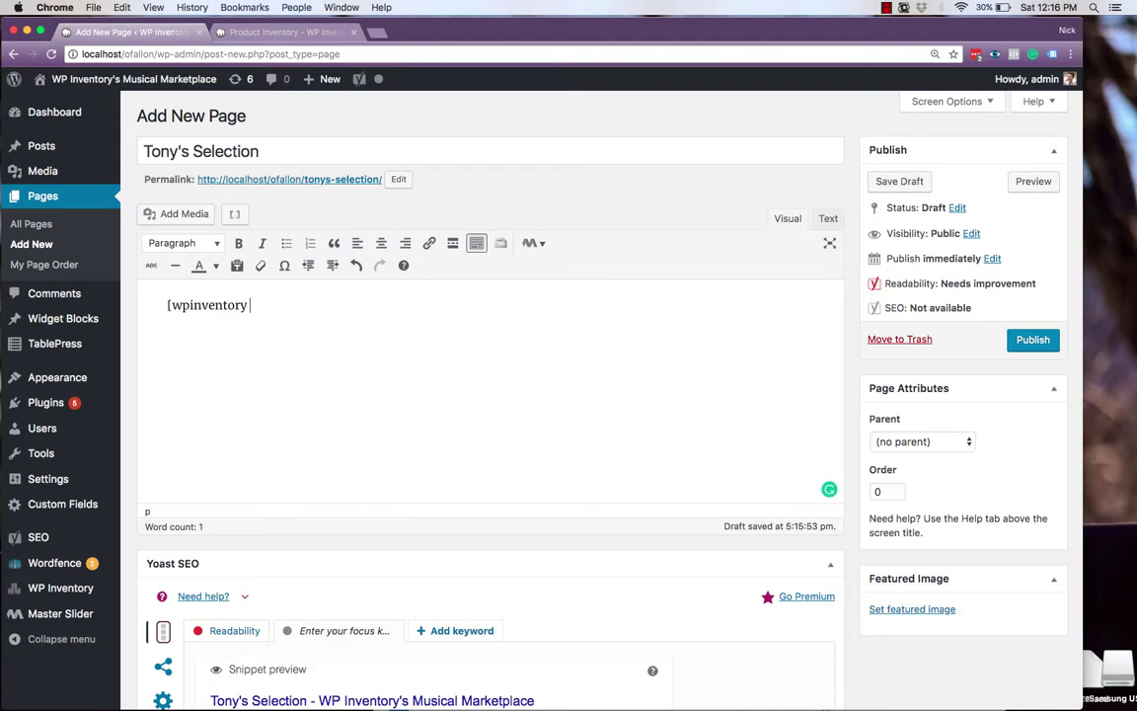
{"action": "type", "text": "user_id=\"8\"]"}
Publish 'Tony's Selection', view it live showing only Luna H-Series, and open a new browser tab.
{"action": "left_click", "coordinate": [1032, 339]}
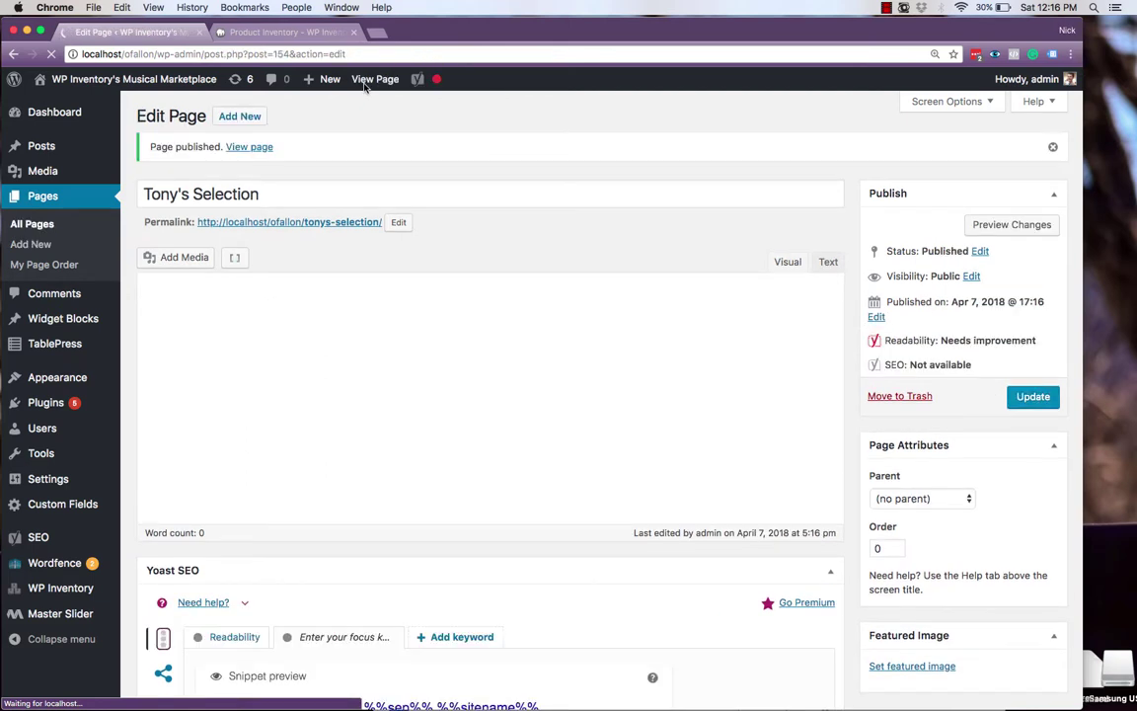
{"action": "left_click", "coordinate": [365, 87]}
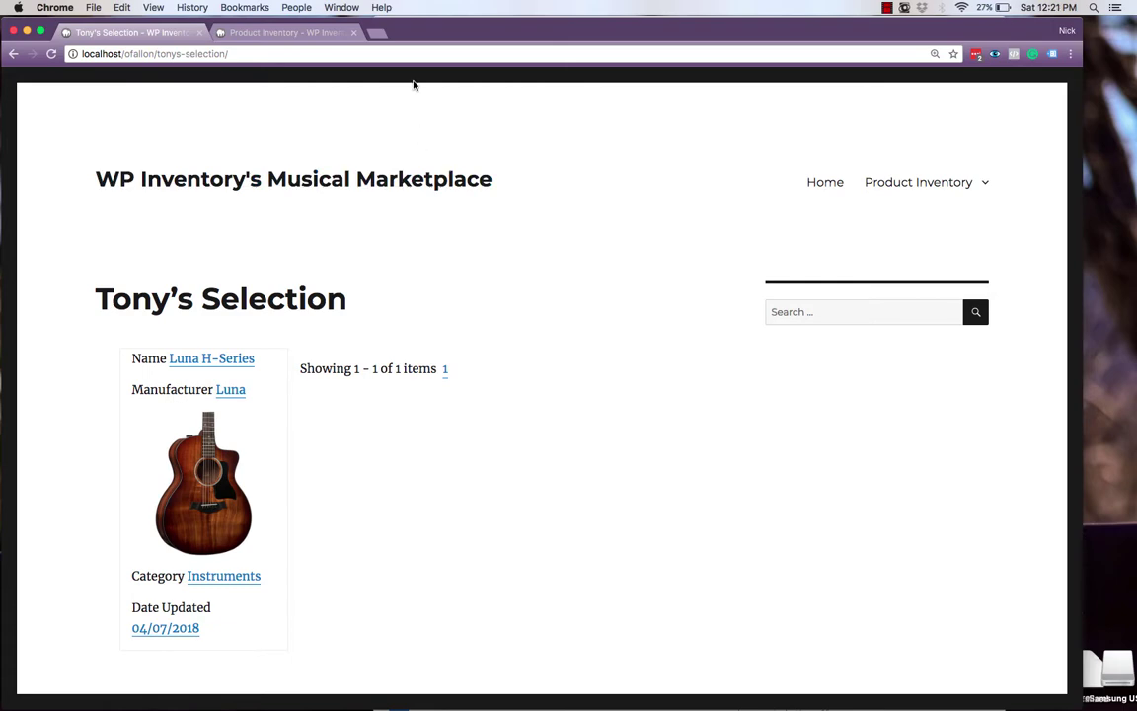
{"action": "left_click", "coordinate": [381, 35]}
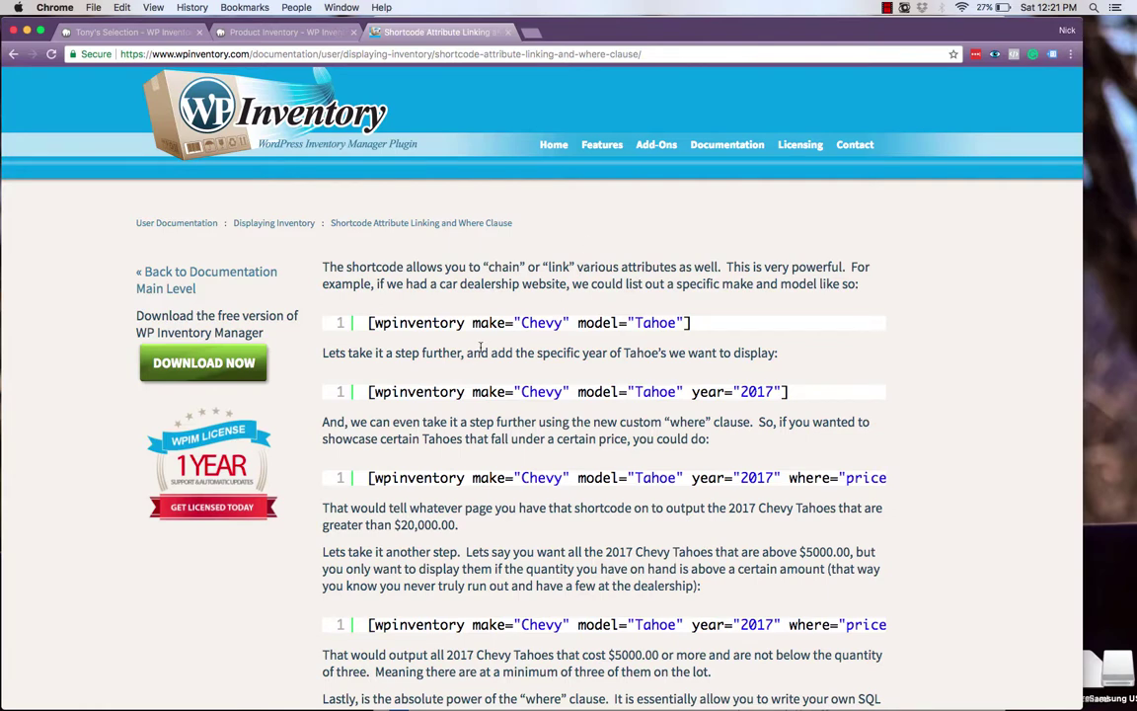
Read through the Shortcode Attribute Linking page, then open the User Documentation overview.
{"action": "scroll", "coordinate": [614, 344], "scroll_direction": "down", "scroll_amount": 3}
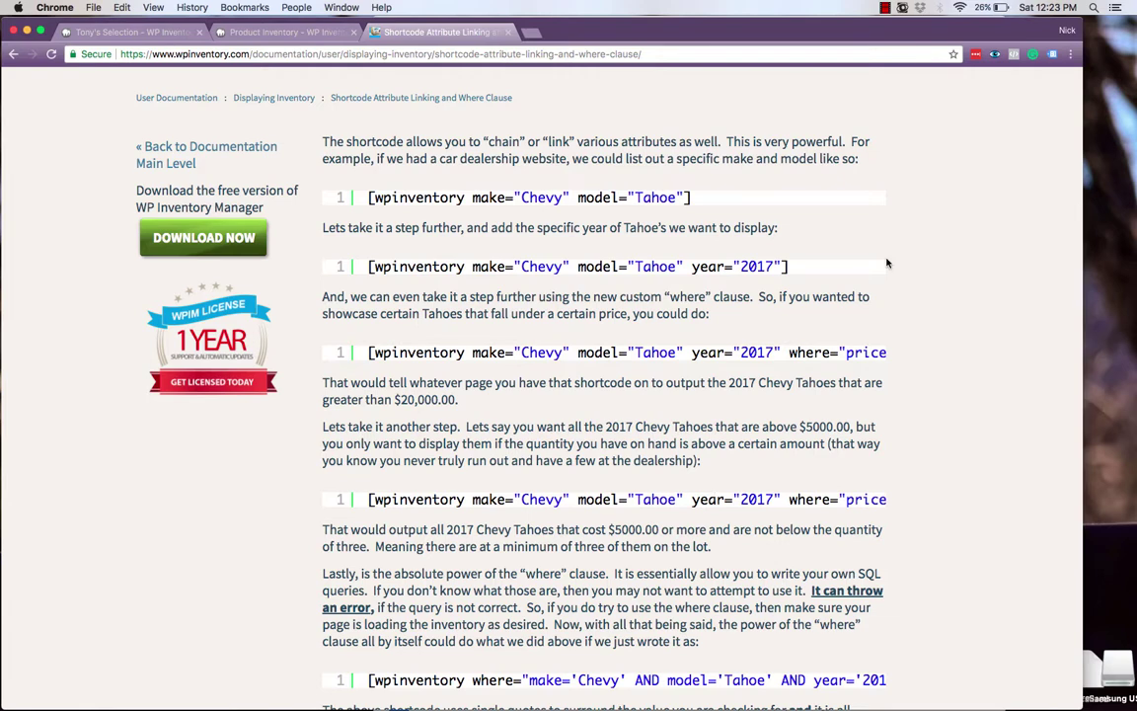
{"action": "scroll", "coordinate": [888, 263], "scroll_direction": "down", "scroll_amount": 3}
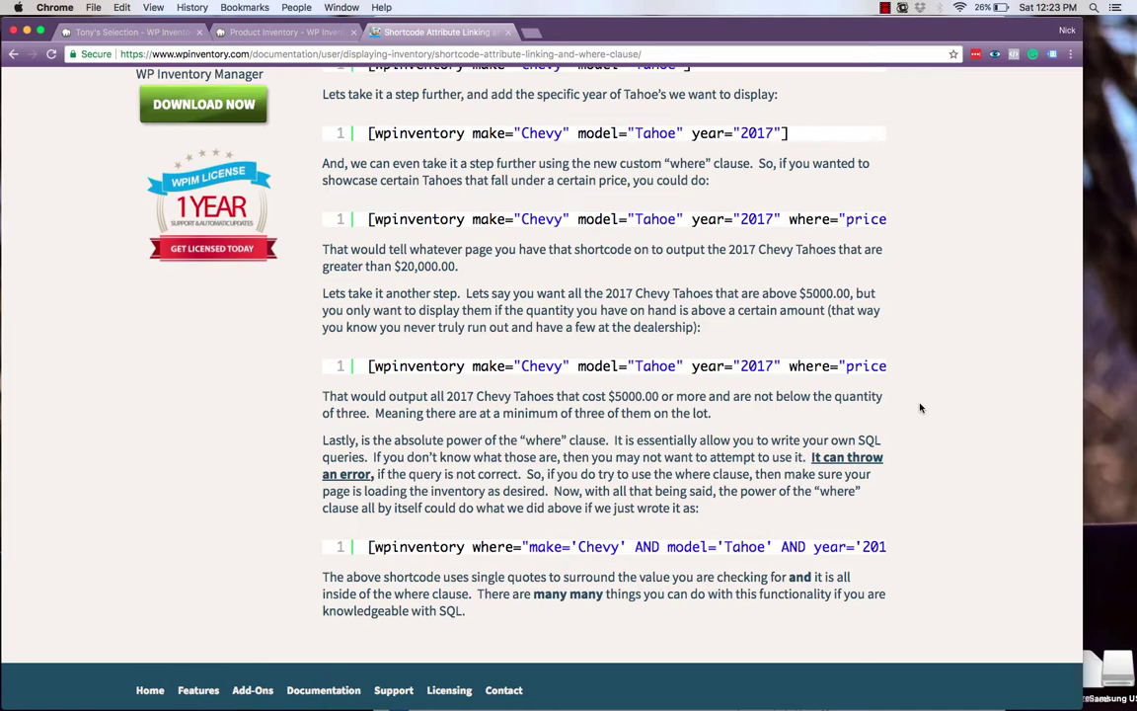
{"action": "scroll", "coordinate": [920, 407], "scroll_direction": "up", "scroll_amount": 6}
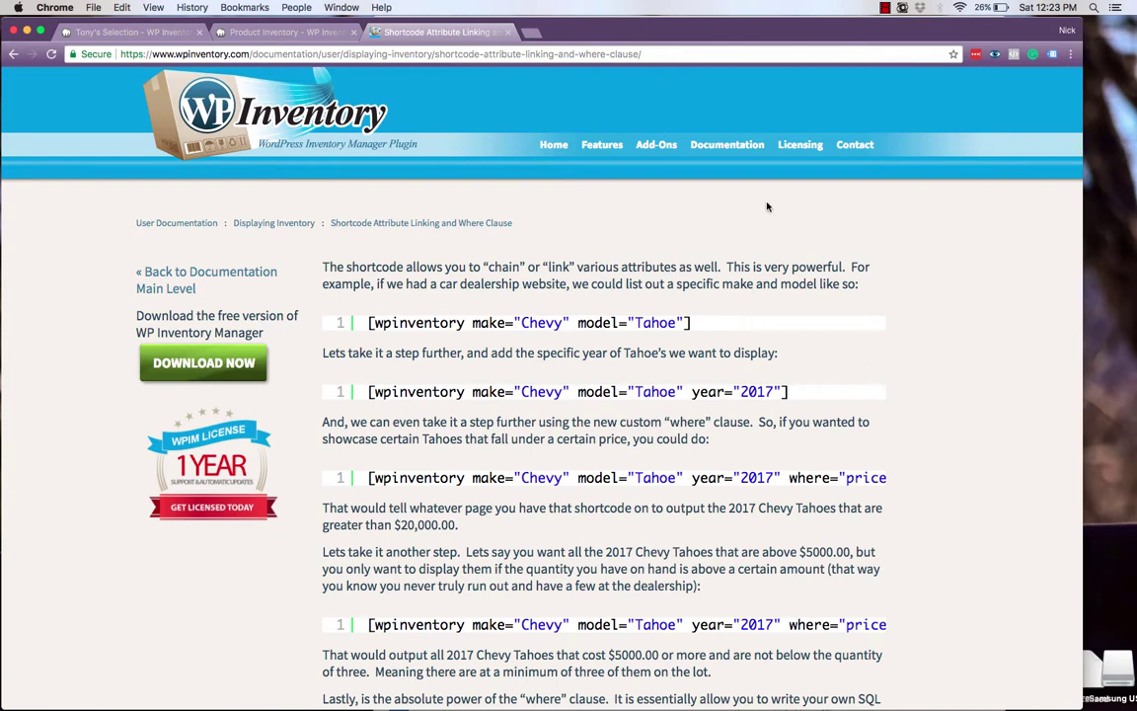
{"action": "mouse_move", "coordinate": [735, 153]}
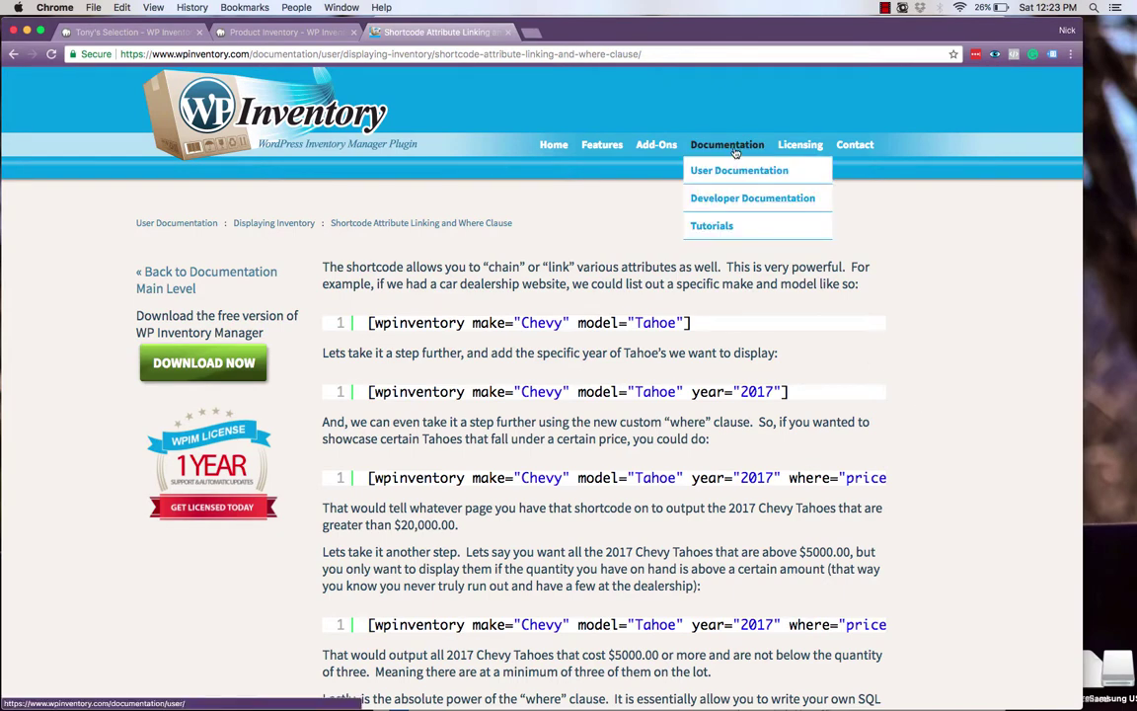
{"action": "left_click", "coordinate": [734, 150]}
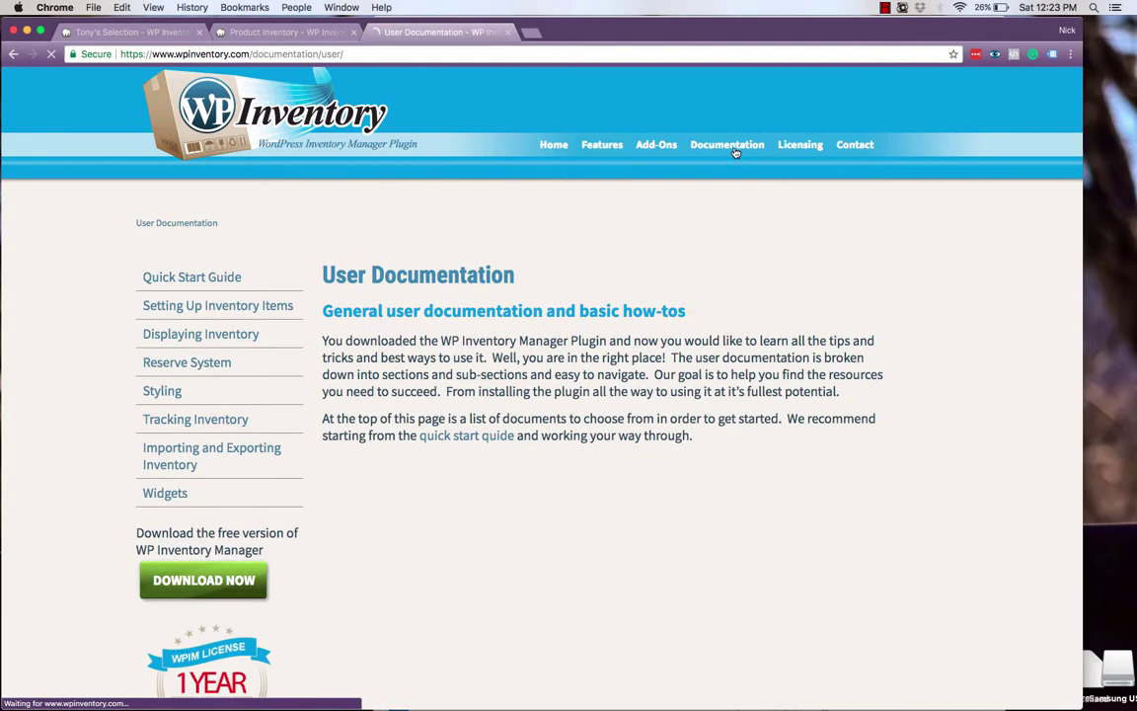